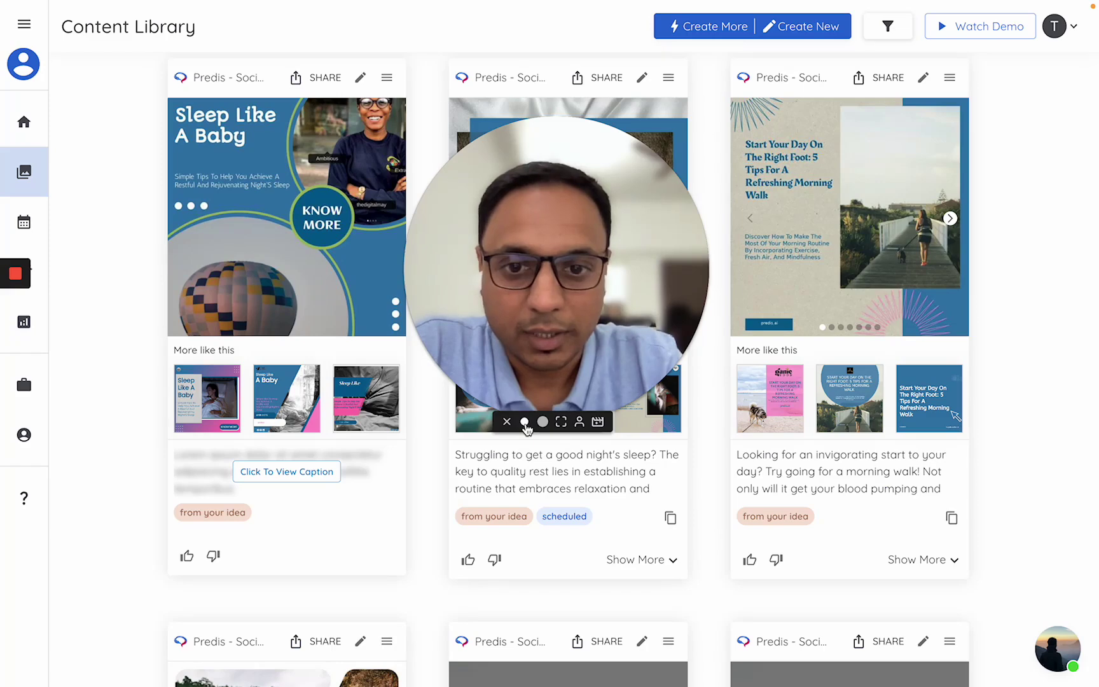
# Open Manage Brand's Integrations tab and scroll down to the e-commerce store cards
pyautogui.click(526, 426)
pyautogui.moveTo(471, 323); pyautogui.dragTo(996, 568)
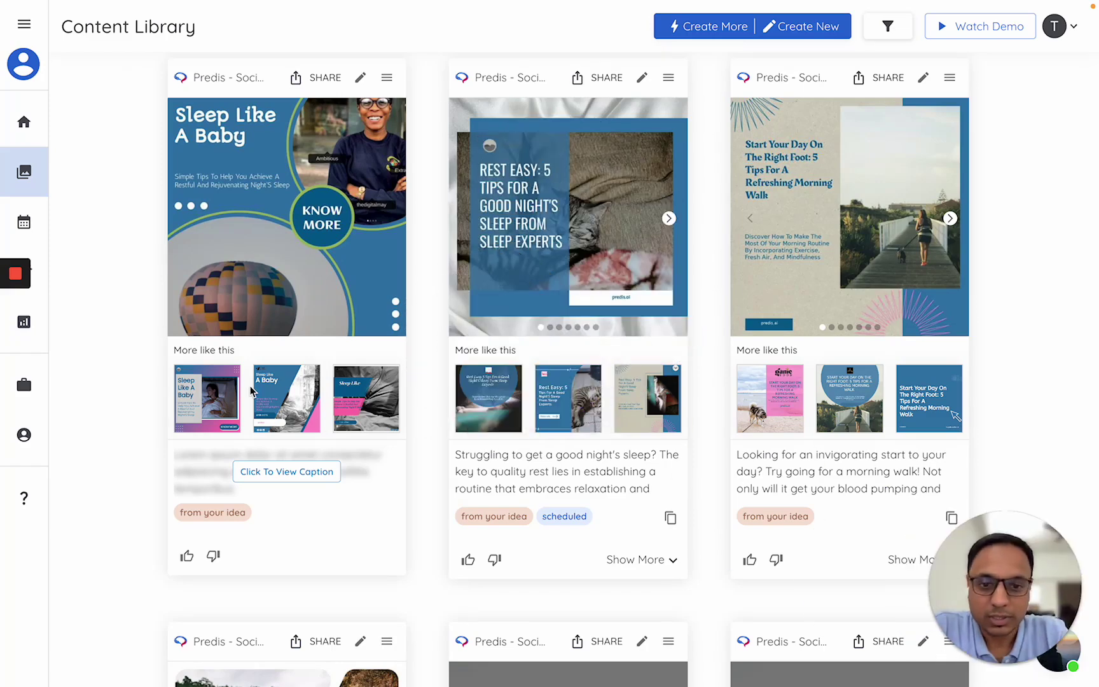
pyautogui.moveTo(35, 383)
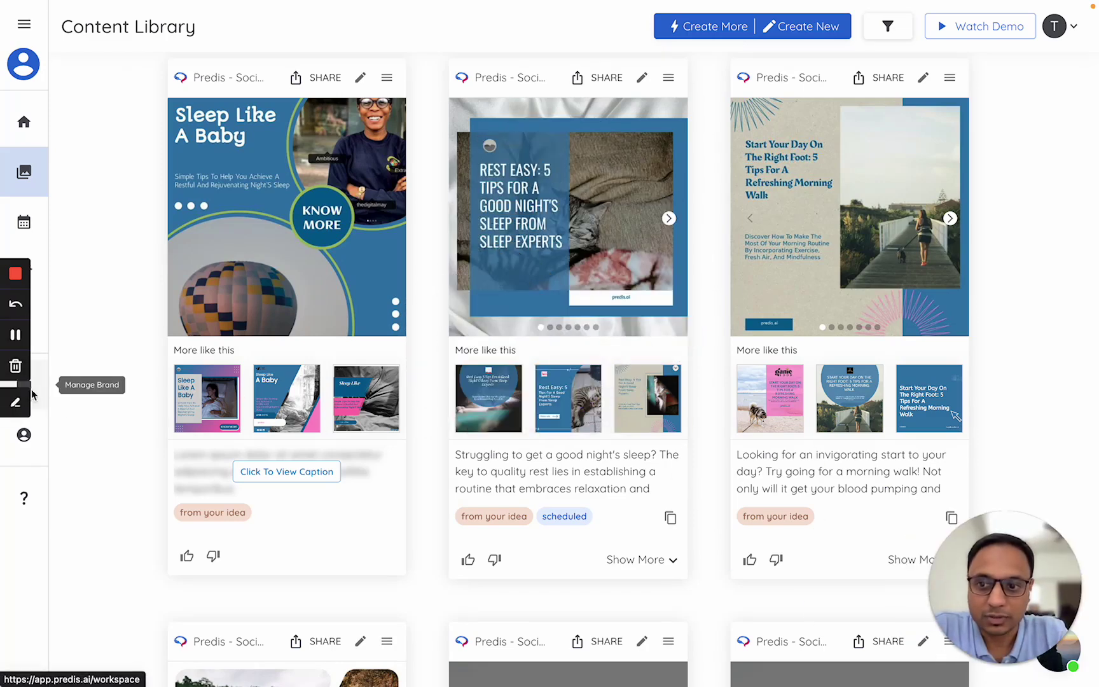
pyautogui.click(30, 394)
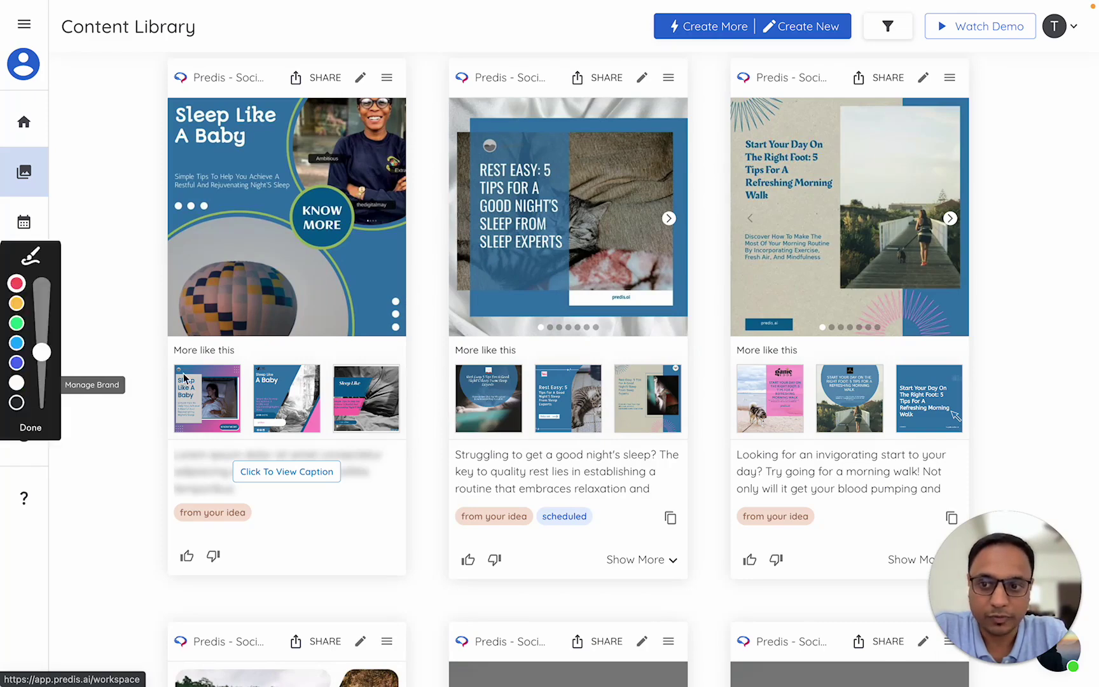
pyautogui.click(61, 330)
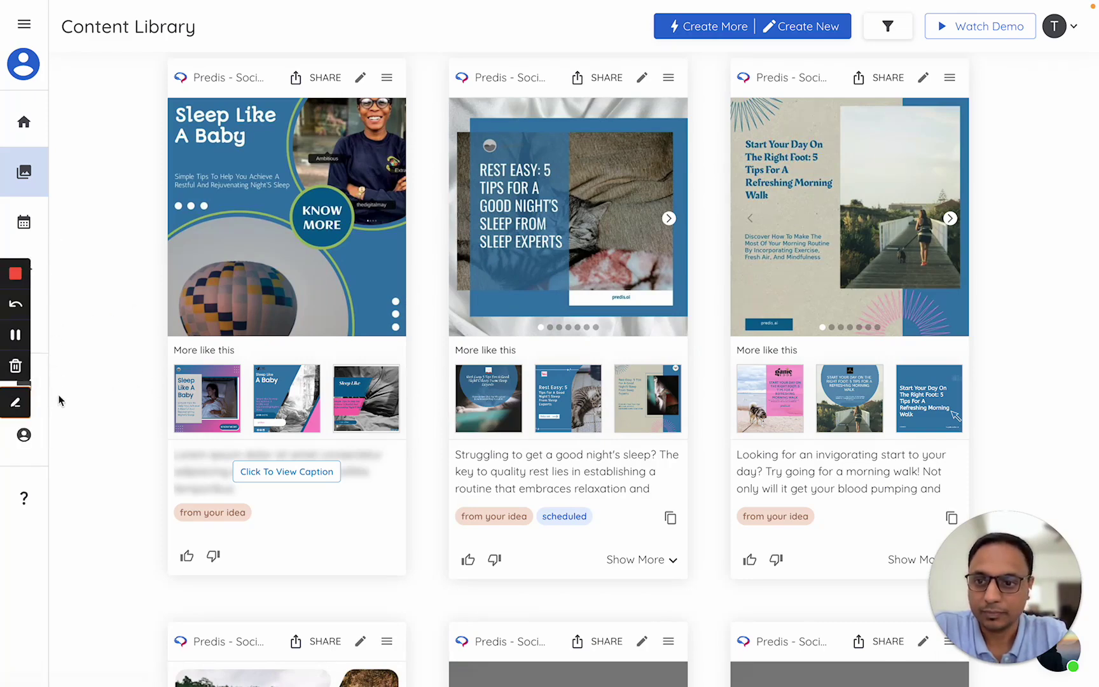
pyautogui.click(36, 384)
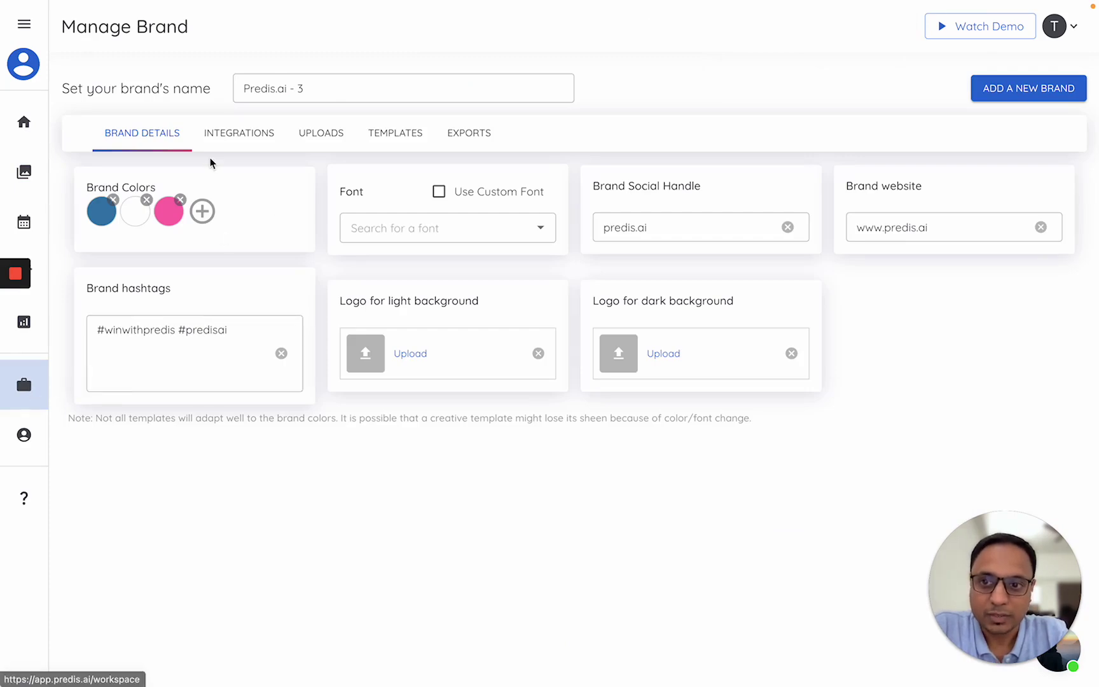
pyautogui.click(267, 146)
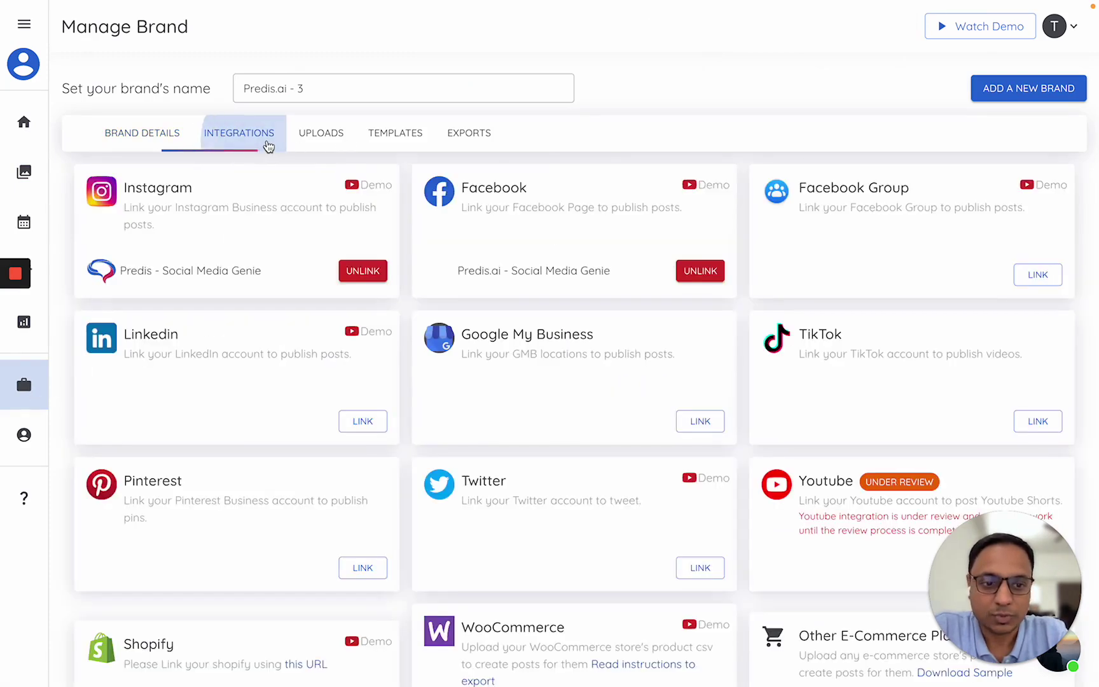
pyautogui.scroll(-2, 421, 358)
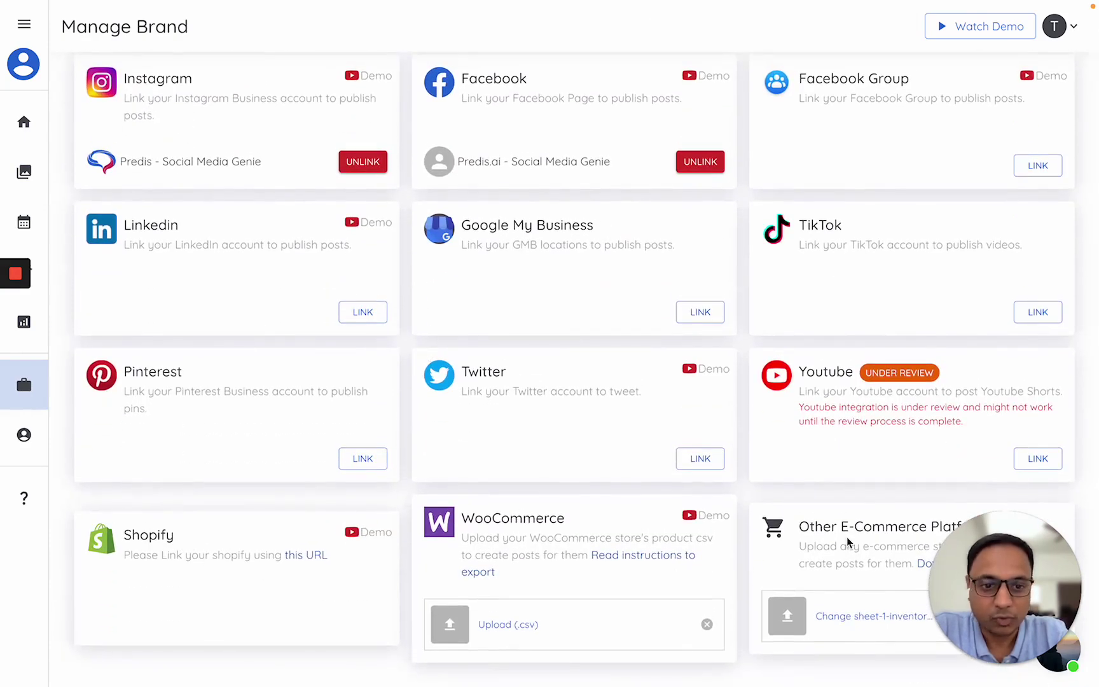
pyautogui.moveTo(1024, 575); pyautogui.dragTo(1024, 182)
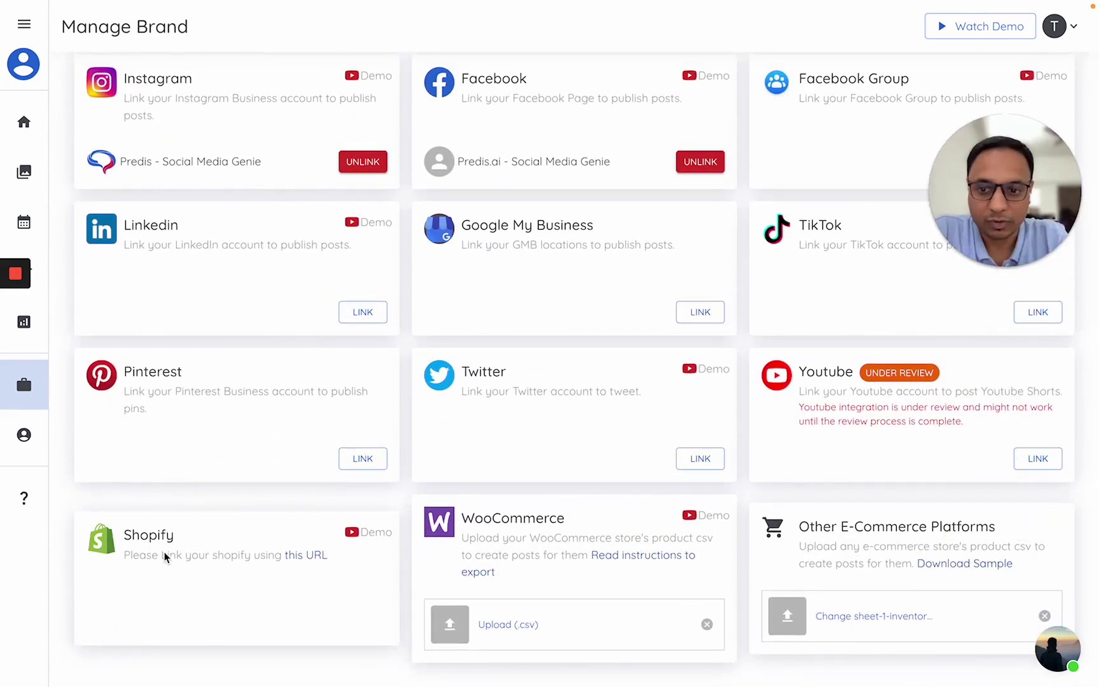
# View the Predis Shopify App Store listing, then open WooCommerce's CSV export instructions
pyautogui.click(311, 557)
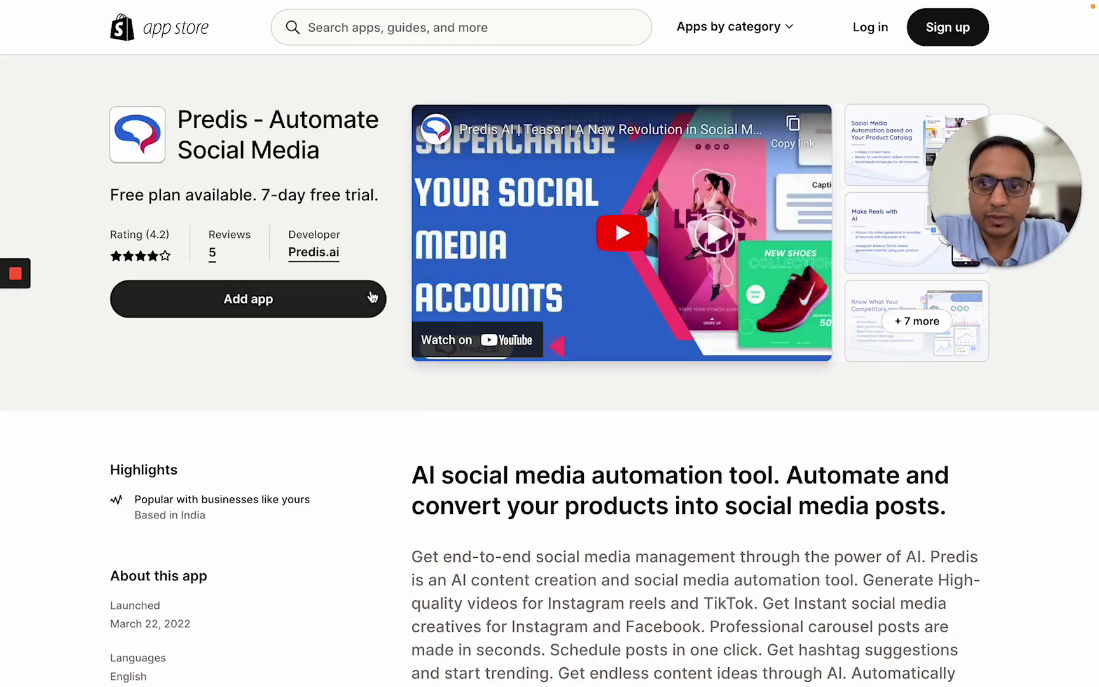
pyautogui.scroll(1, 372, 296)
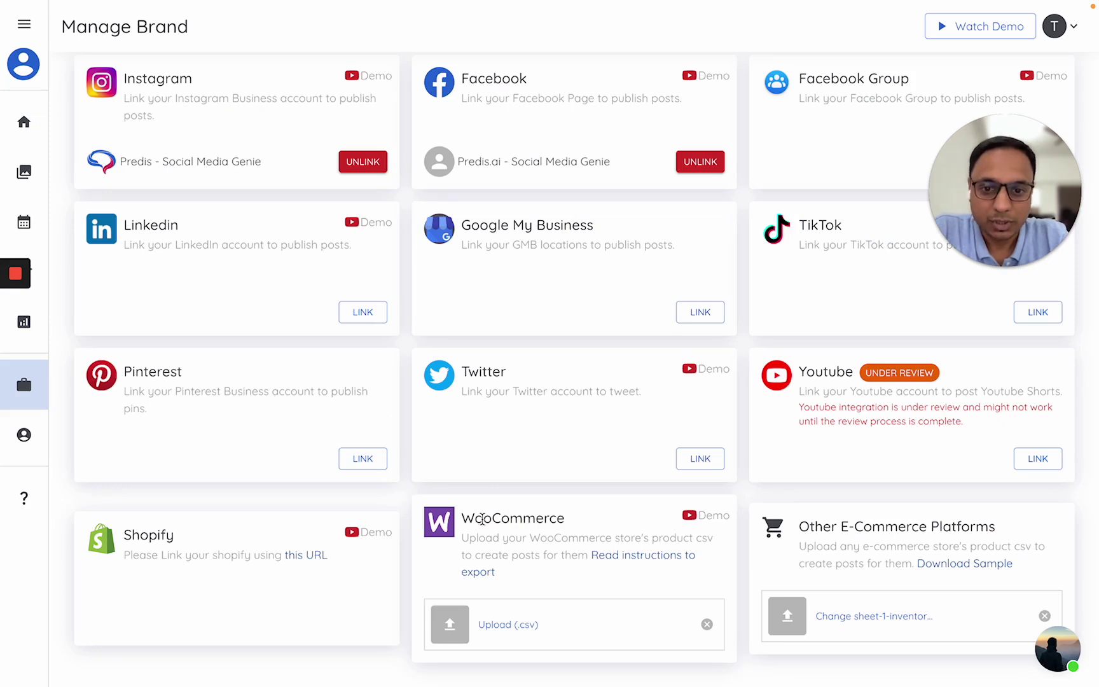
pyautogui.moveTo(473, 521); pyautogui.dragTo(563, 521)
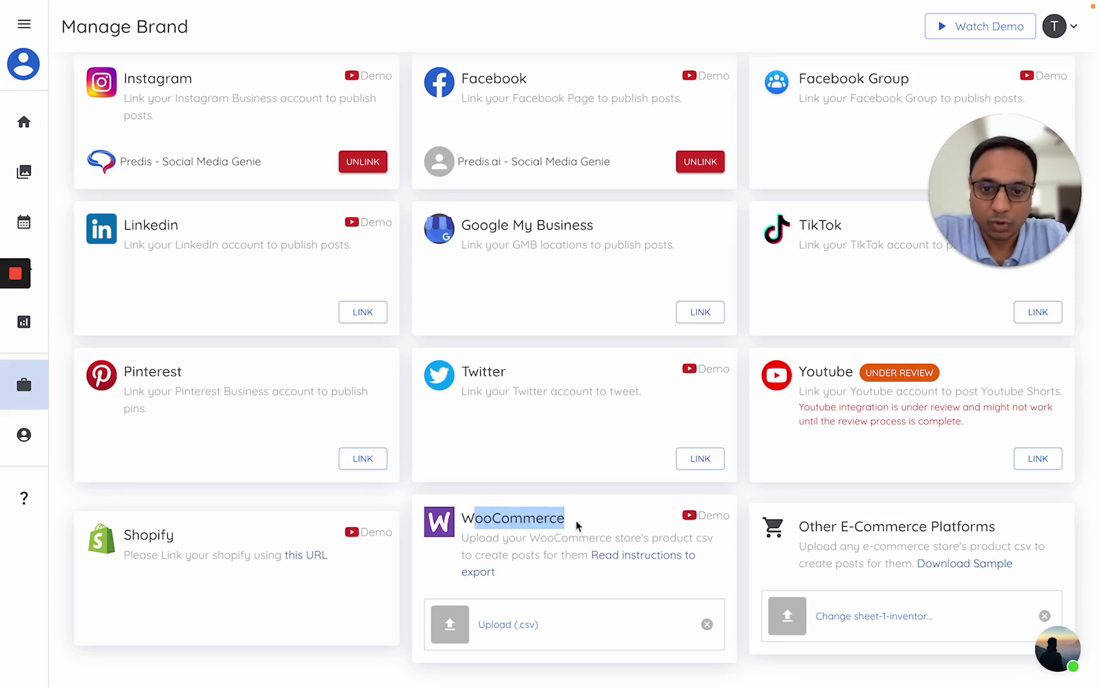
pyautogui.click(603, 527)
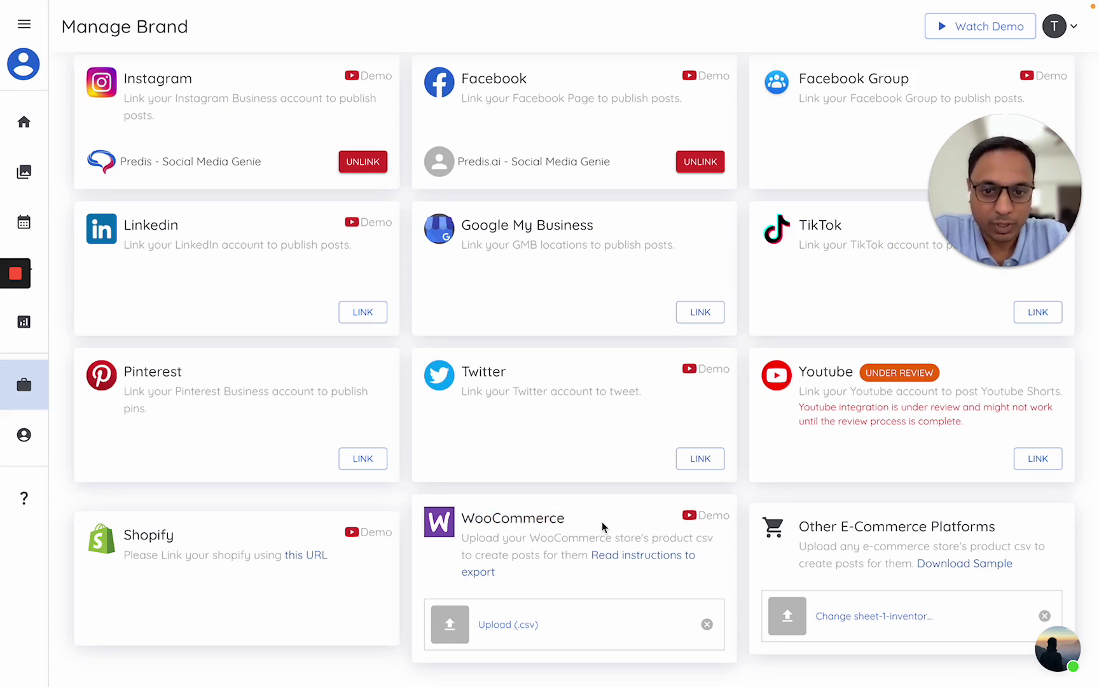
pyautogui.click(627, 559)
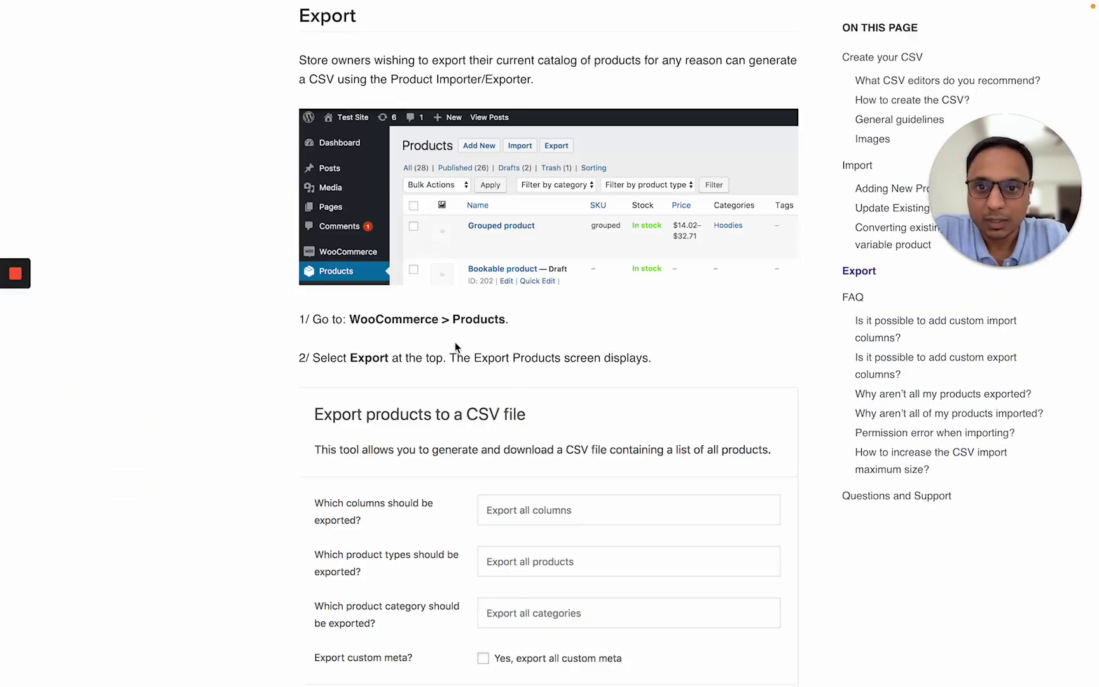
# Read through WooCommerce's Export products to a CSV file steps, then return to Manage Brand
pyautogui.scroll(-3, 412, 237)
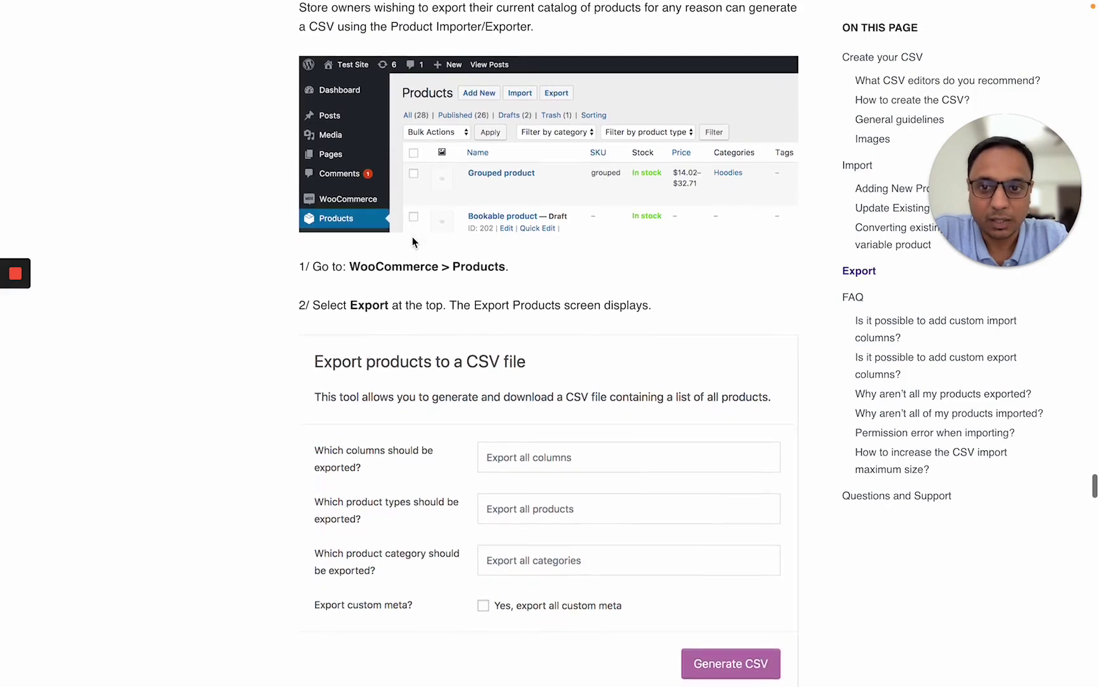
pyautogui.scroll(3, 462, 220)
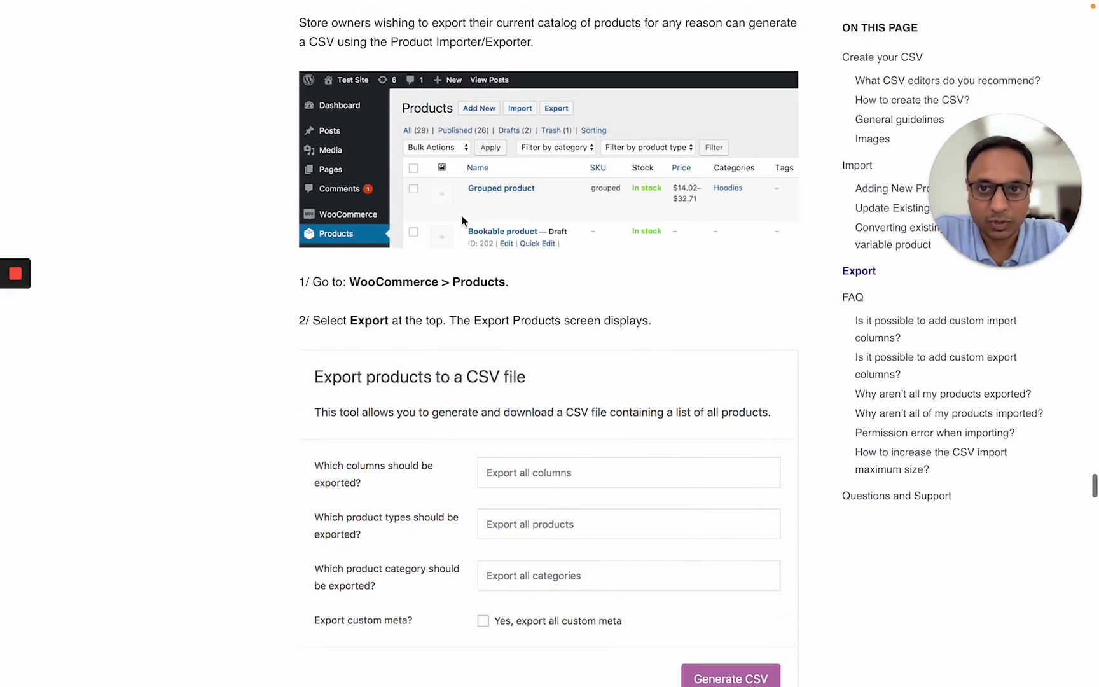
pyautogui.scroll(-1, 480, 265)
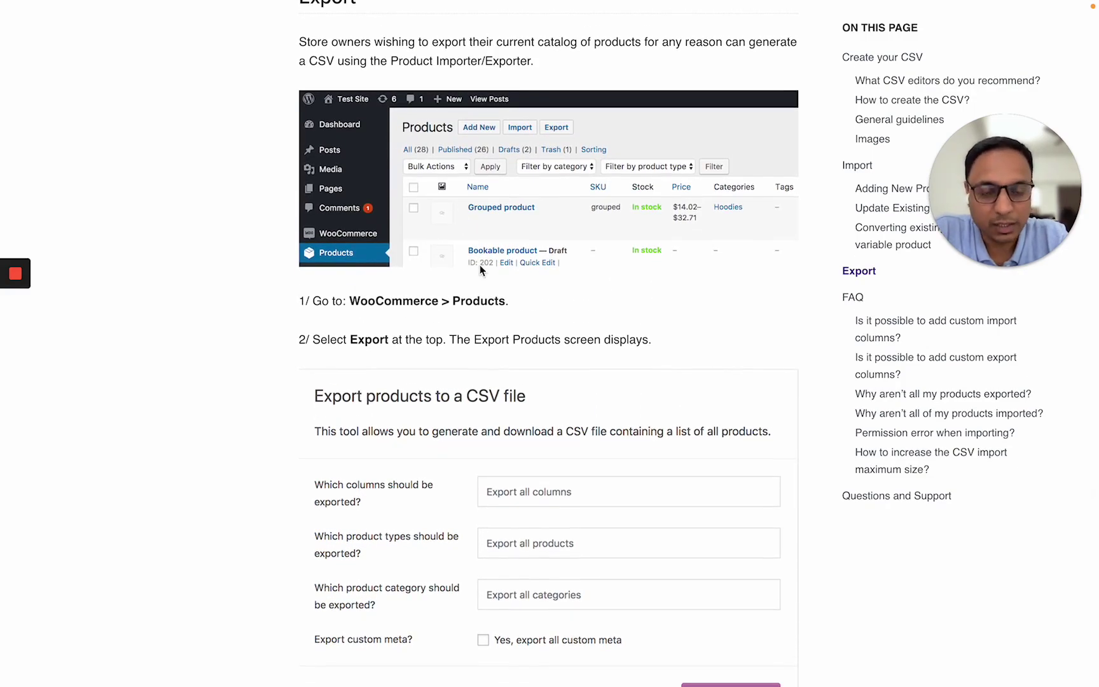
pyautogui.scroll(-1, 499, 356)
pyautogui.scroll(2, 498, 361)
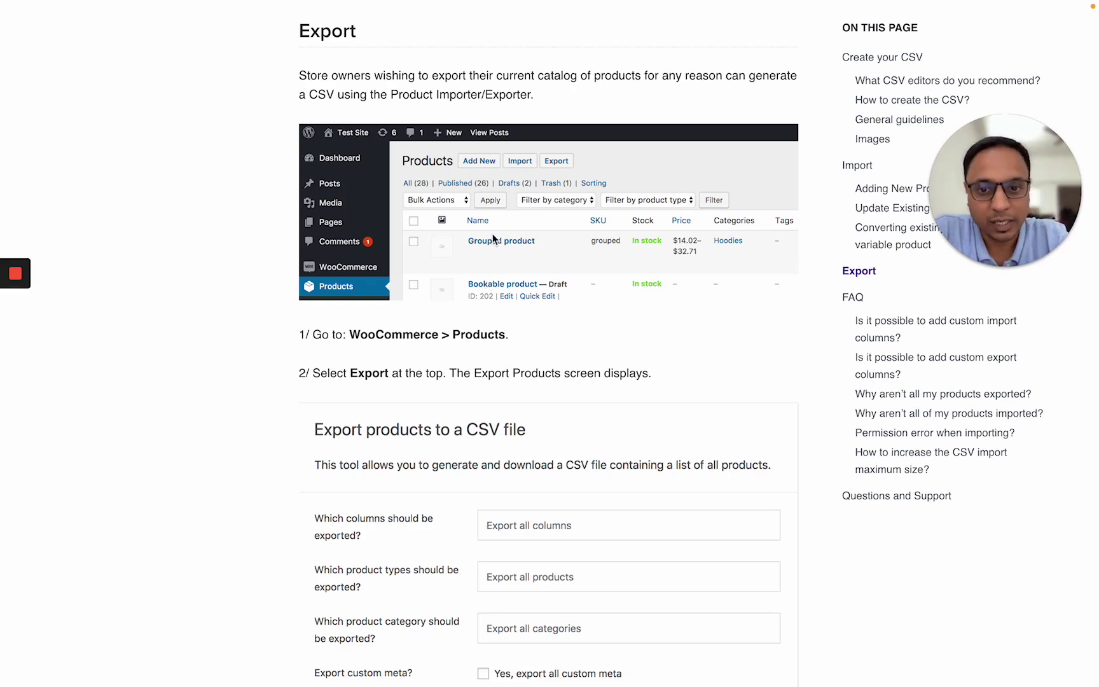
pyautogui.scroll(-3, 533, 445)
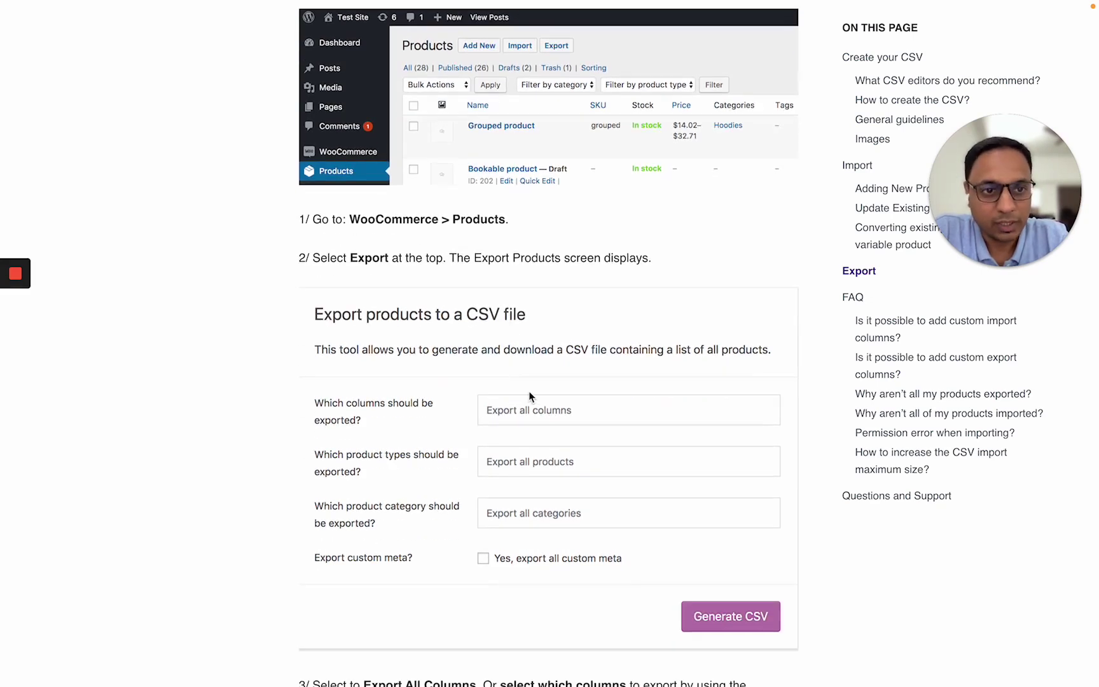
pyautogui.scroll(1, 530, 396)
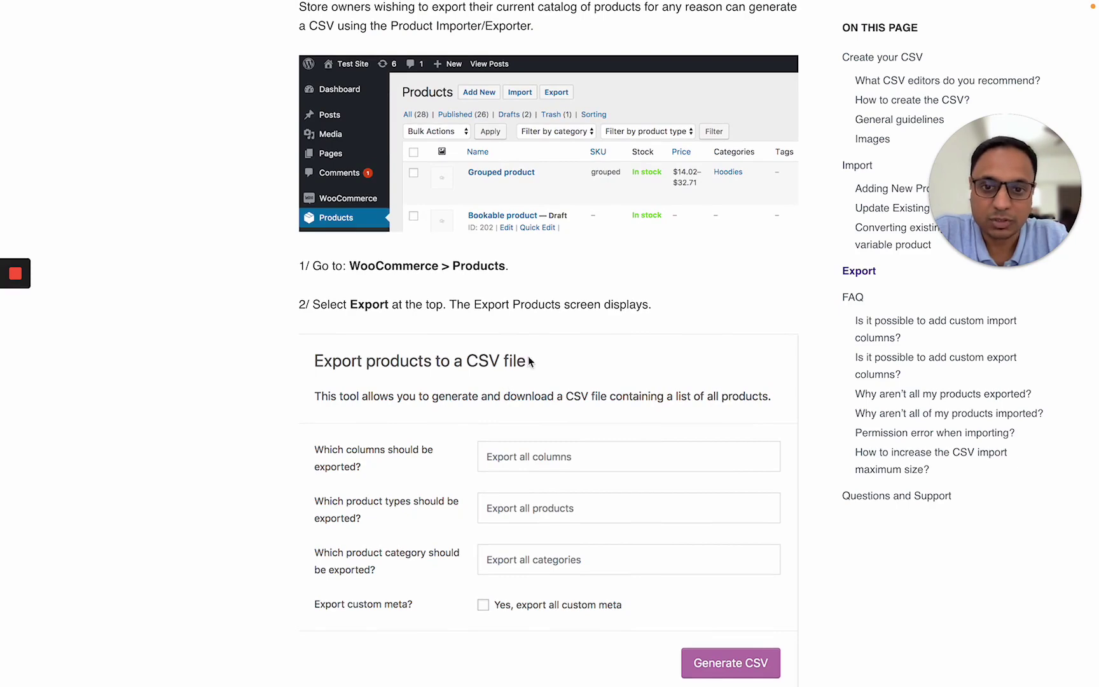
pyautogui.scroll(1, 529, 360)
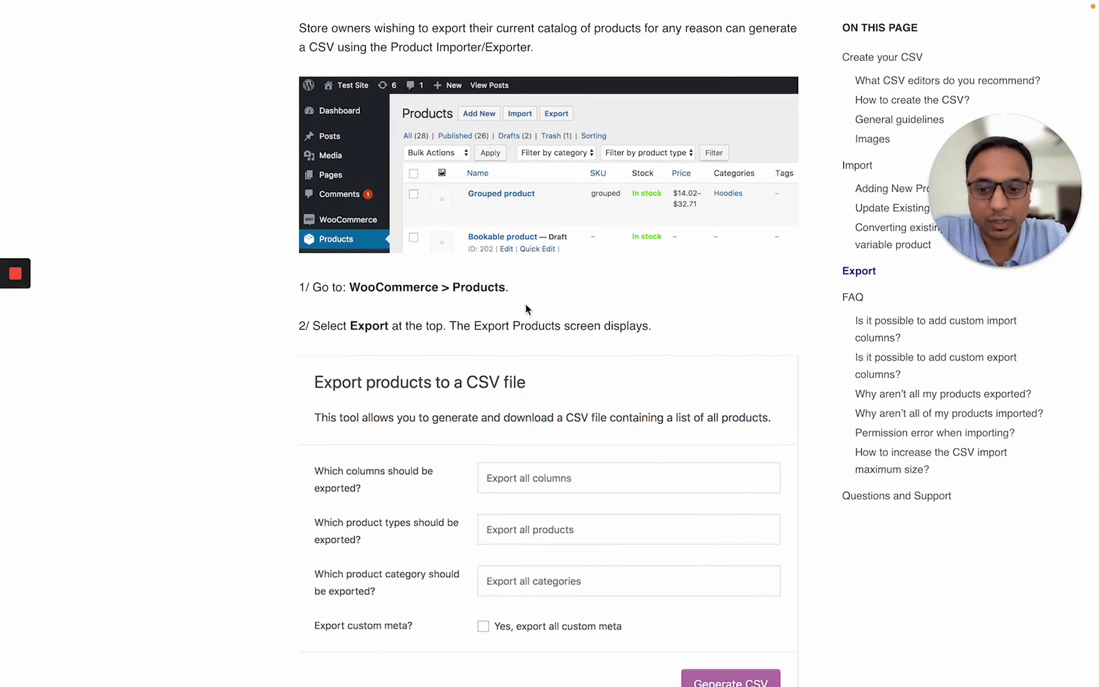
pyautogui.hotkey('ctrl', 'Tab')
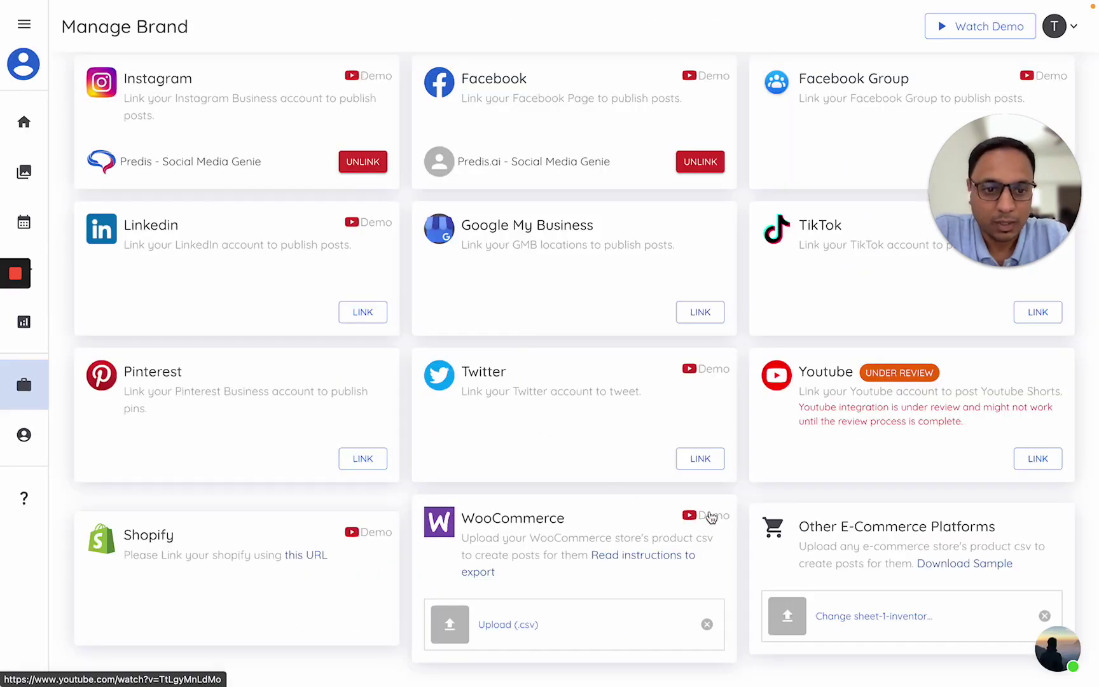
# Download the sample product CSV from the Other E-Commerce Platforms card
pyautogui.moveTo(800, 528); pyautogui.dragTo(1005, 536)
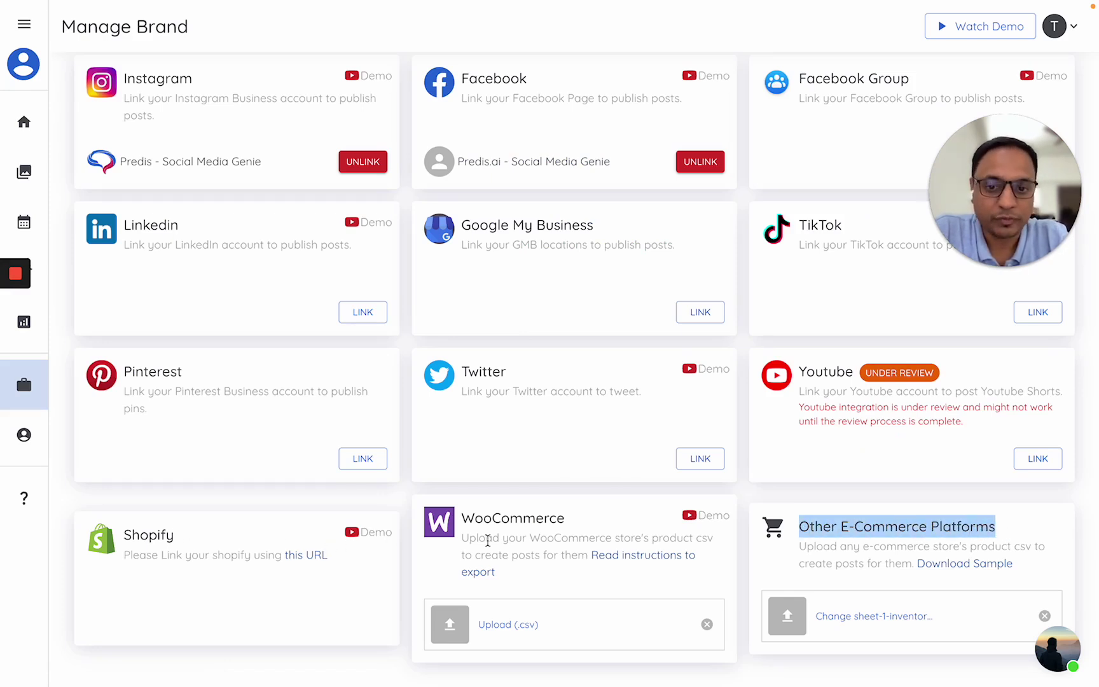
pyautogui.click(879, 558)
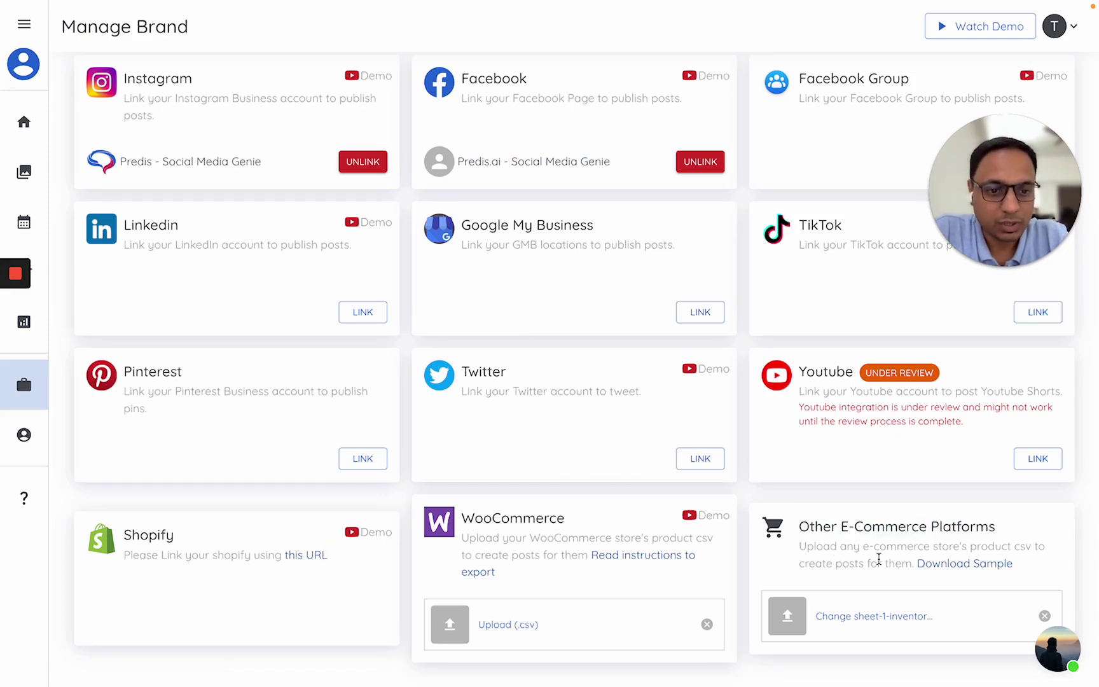
pyautogui.click(945, 572)
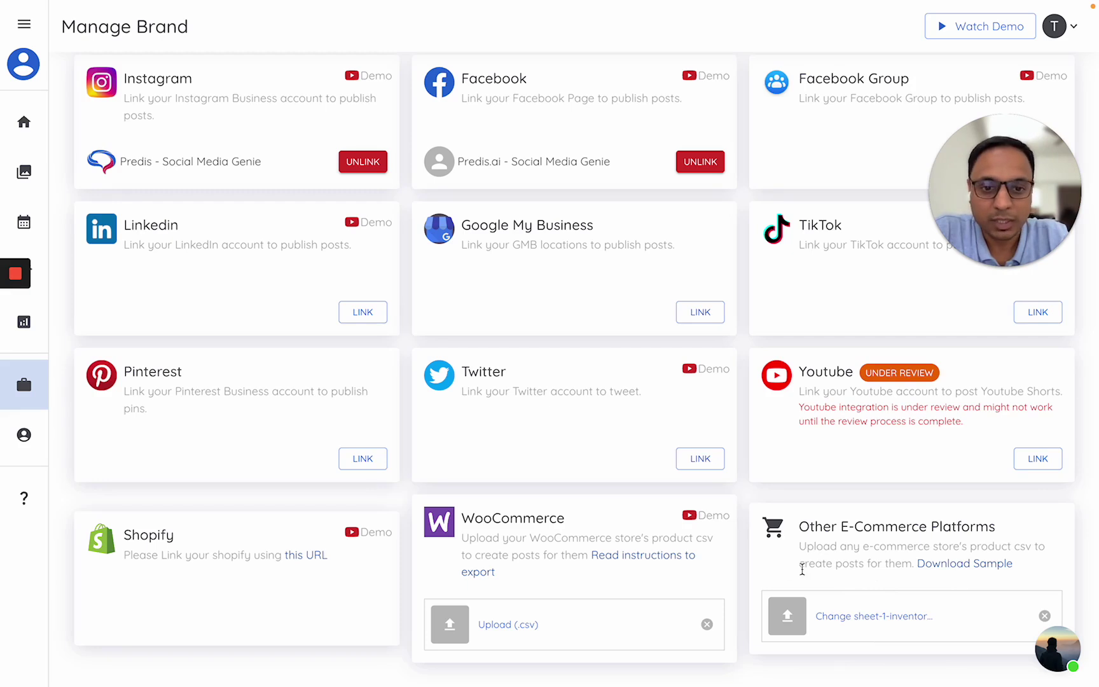
# Scroll back up and go to the Content Library of generated posts
pyautogui.scroll(1, 734, 370)
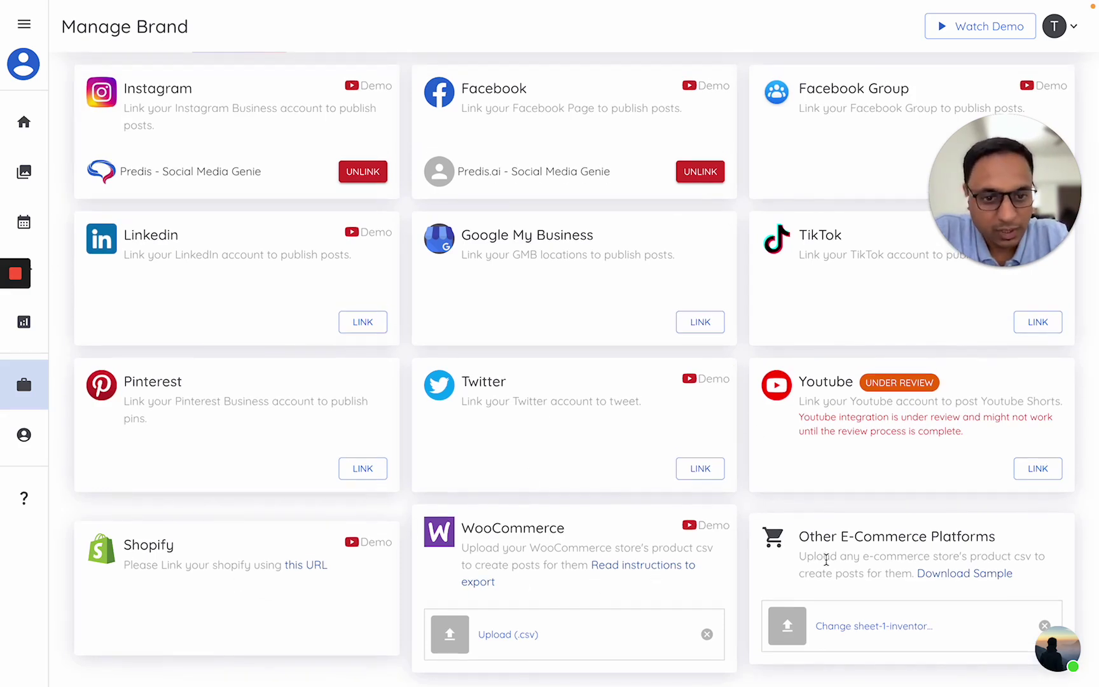
pyautogui.scroll(2, 644, 543)
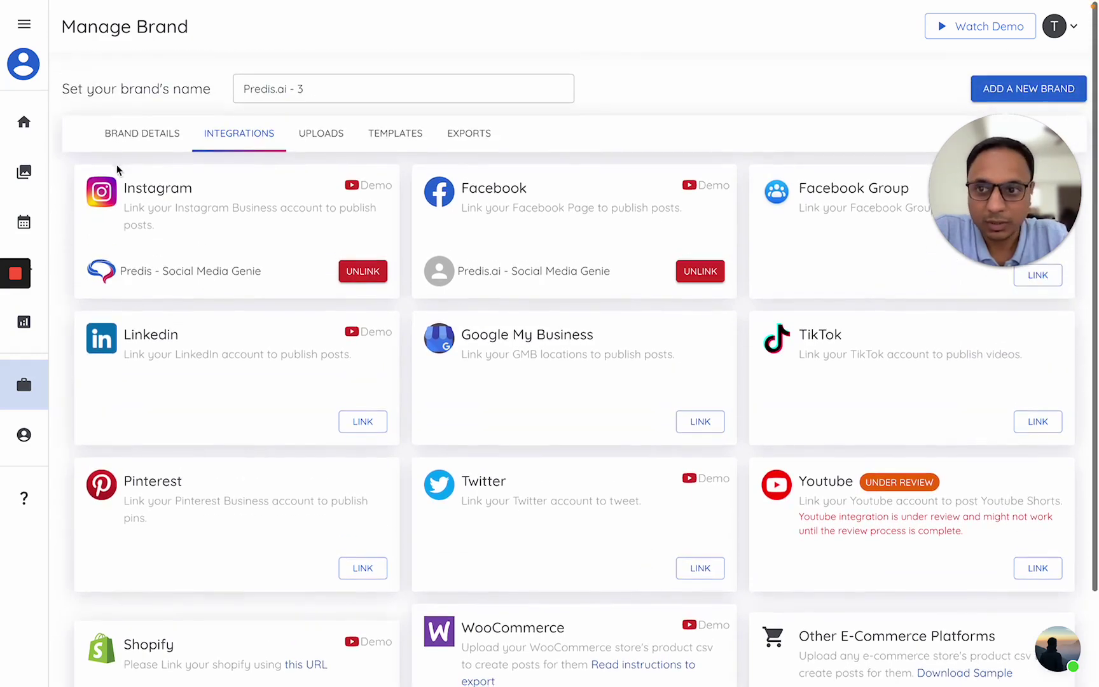
pyautogui.click(24, 173)
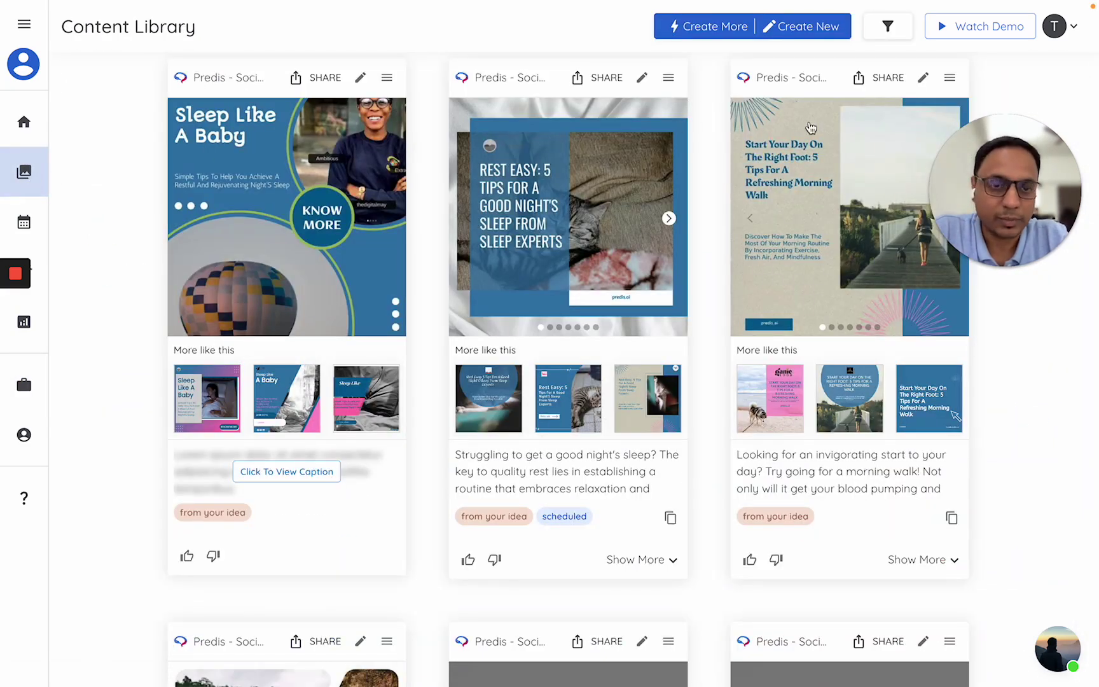
# Start a new E-Commerce post with Shopify as the product source
pyautogui.click(805, 31)
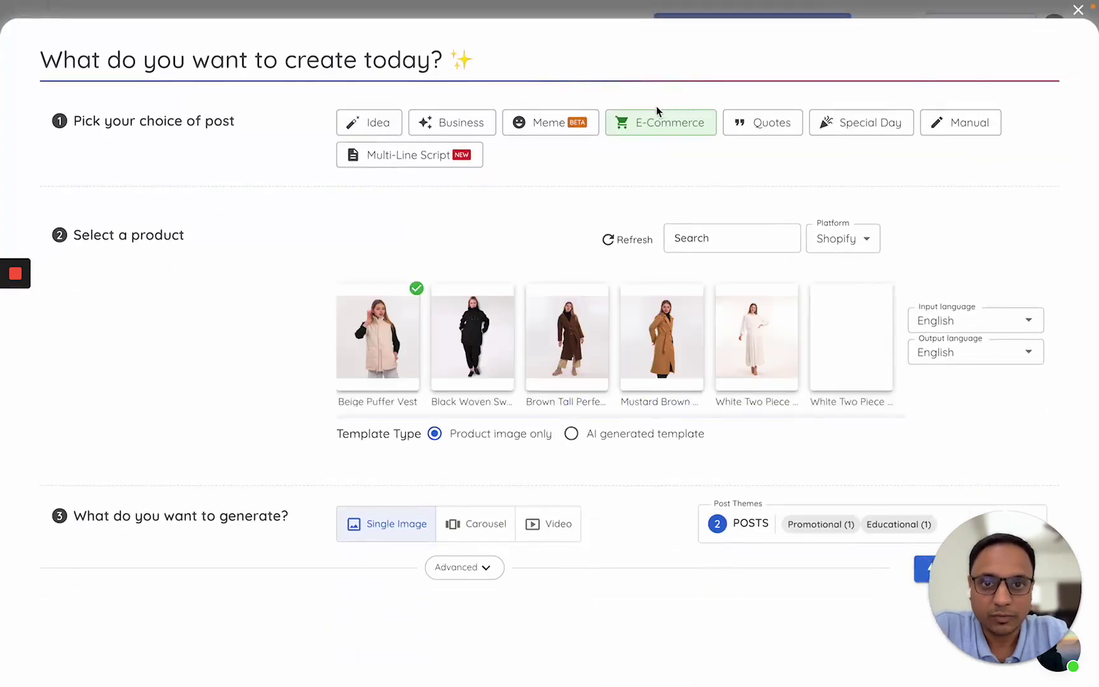
pyautogui.click(449, 123)
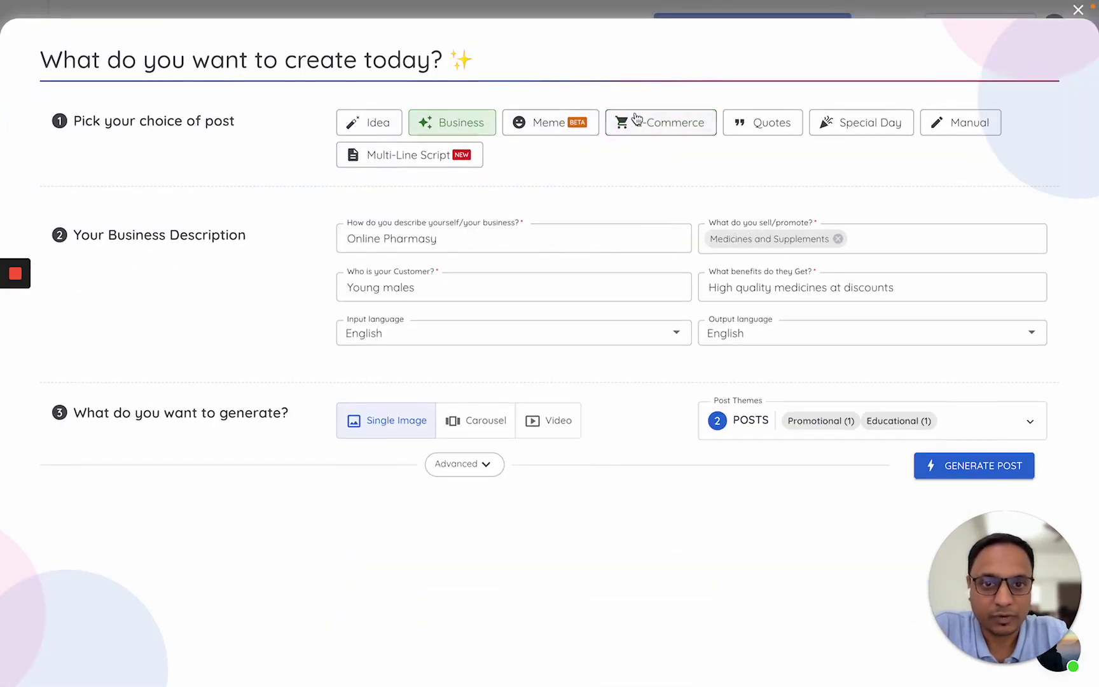
pyautogui.click(648, 127)
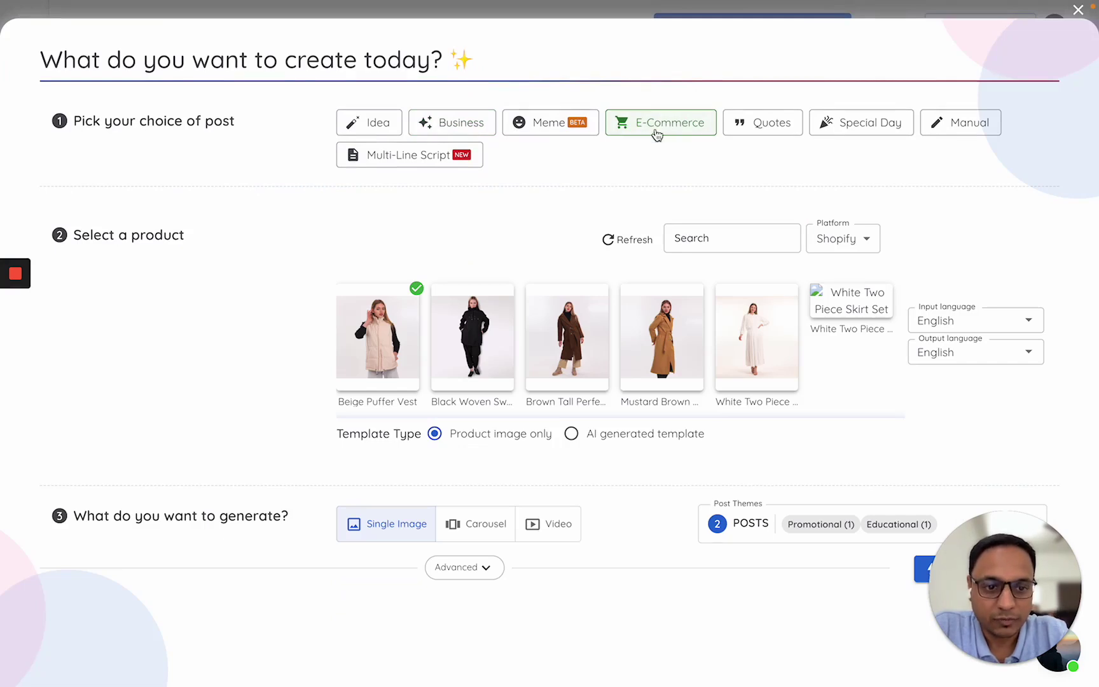
pyautogui.click(830, 245)
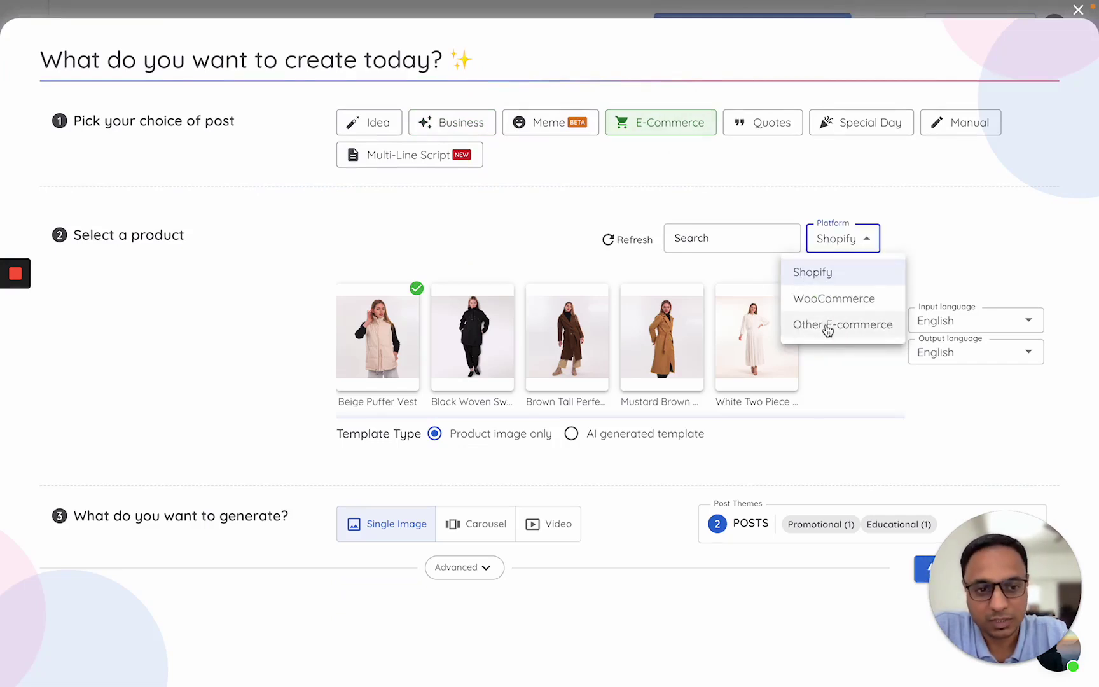
pyautogui.click(832, 280)
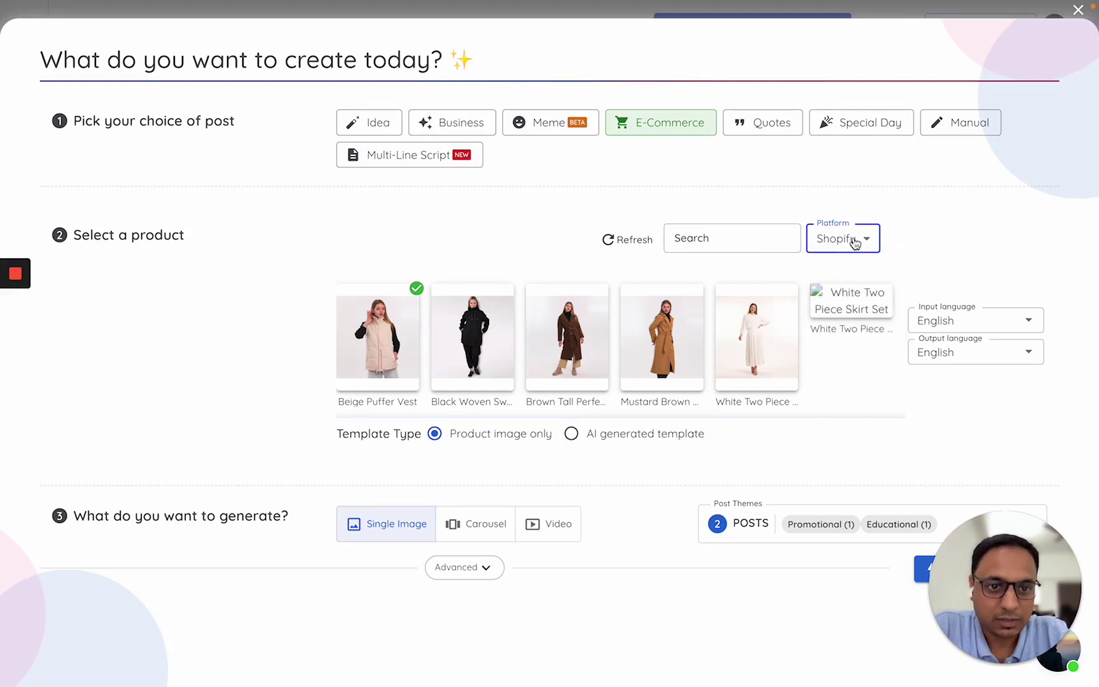
# Browse the Shopify product list and select the black woven product
pyautogui.scroll(-3, 645, 354)
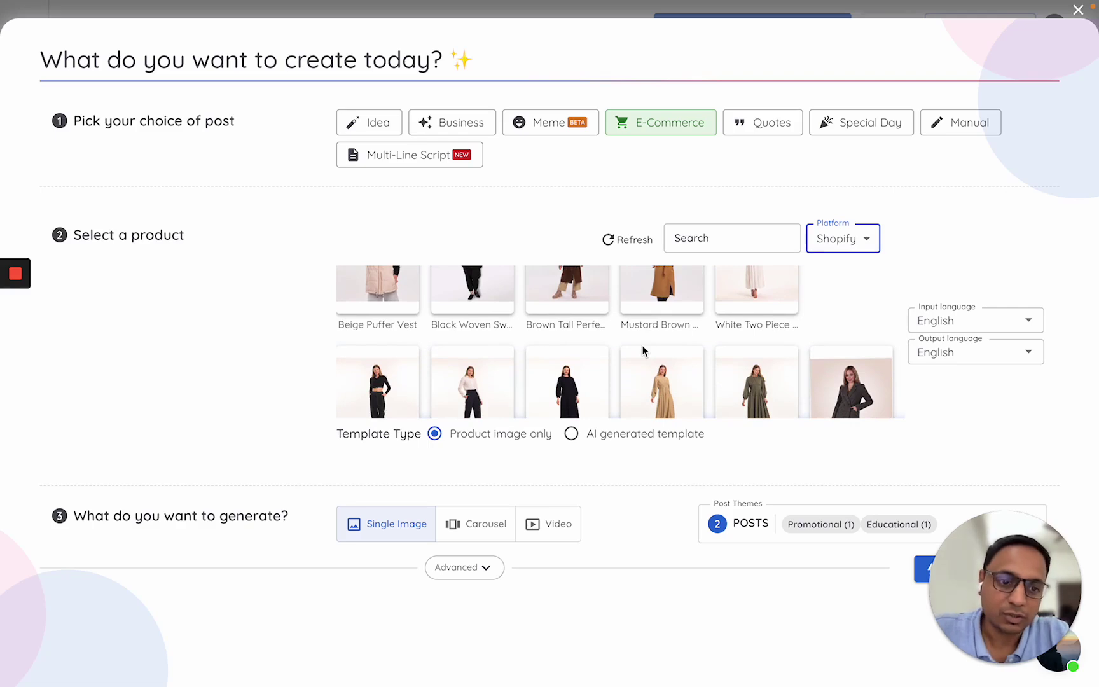
pyautogui.scroll(-2, 644, 349)
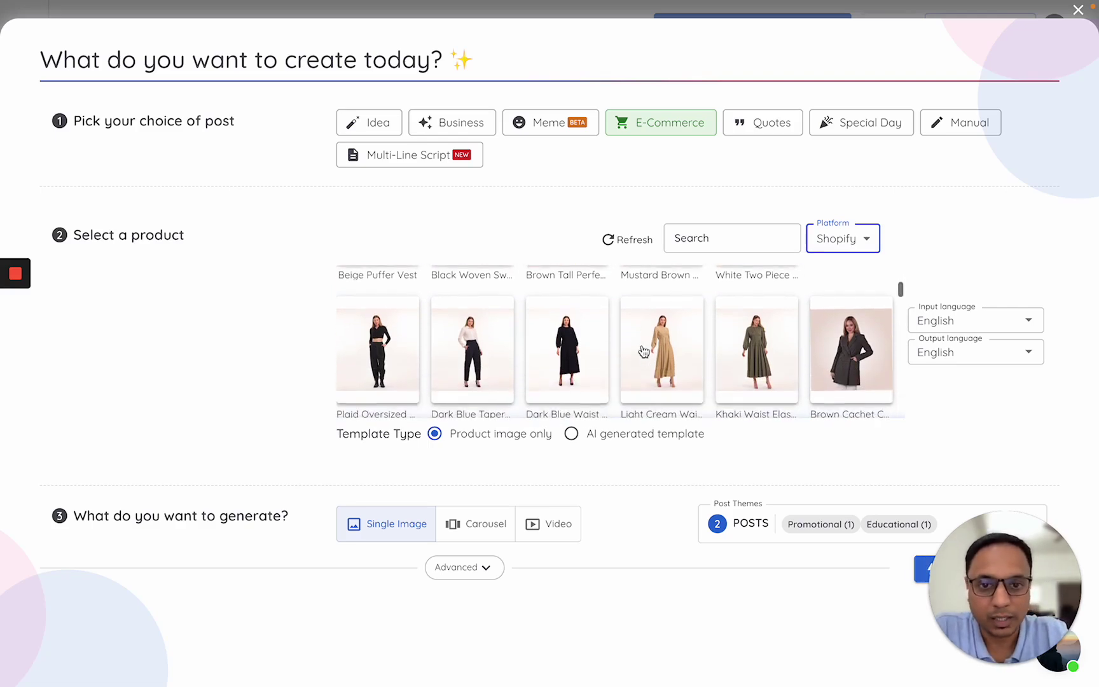
pyautogui.scroll(-1, 643, 351)
pyautogui.scroll(3, 508, 356)
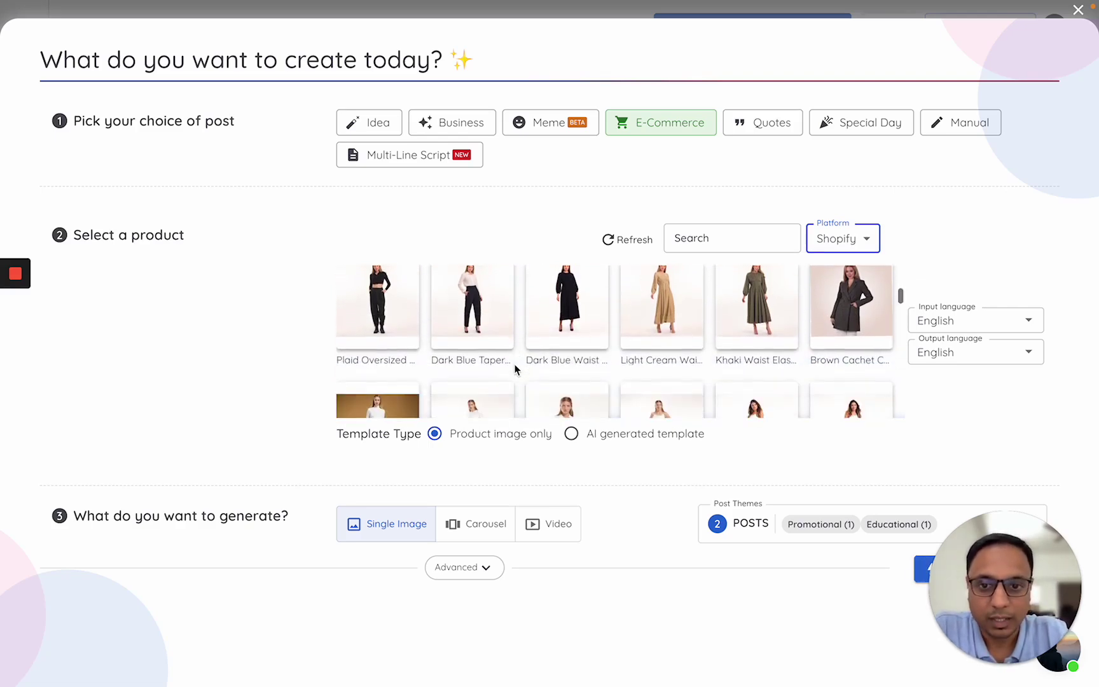
pyautogui.scroll(2, 515, 369)
pyautogui.click(479, 347)
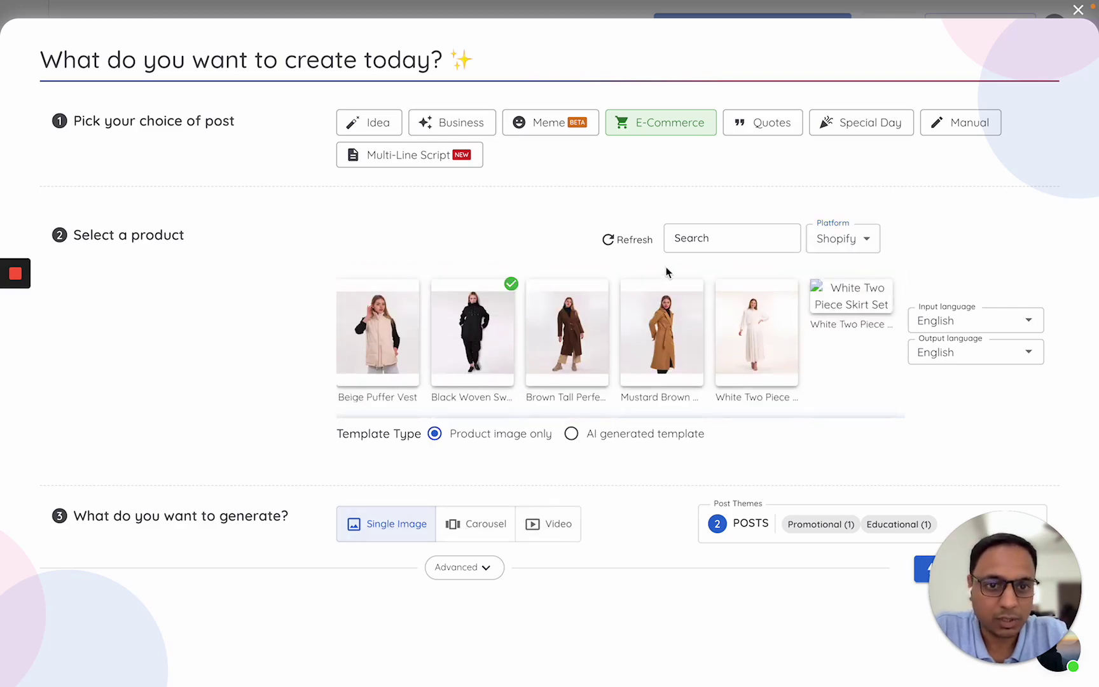
# Search products for 'brown', choose the Mustard Brown coat, and review the AI-generated template option
pyautogui.click(727, 239)
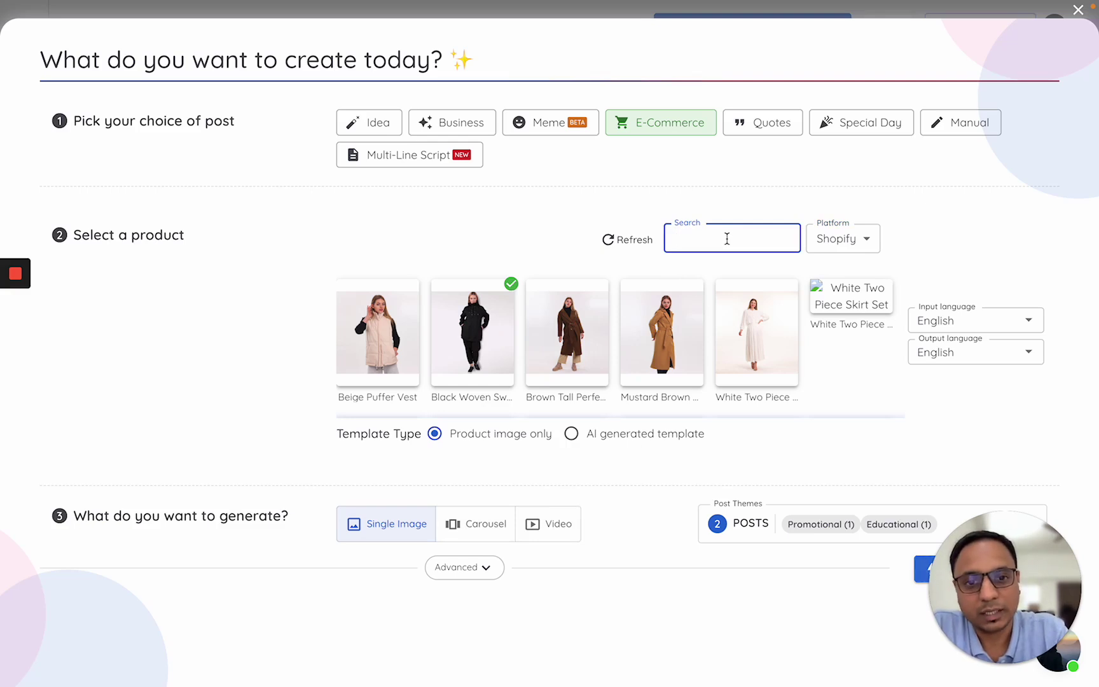
pyautogui.write('brown')
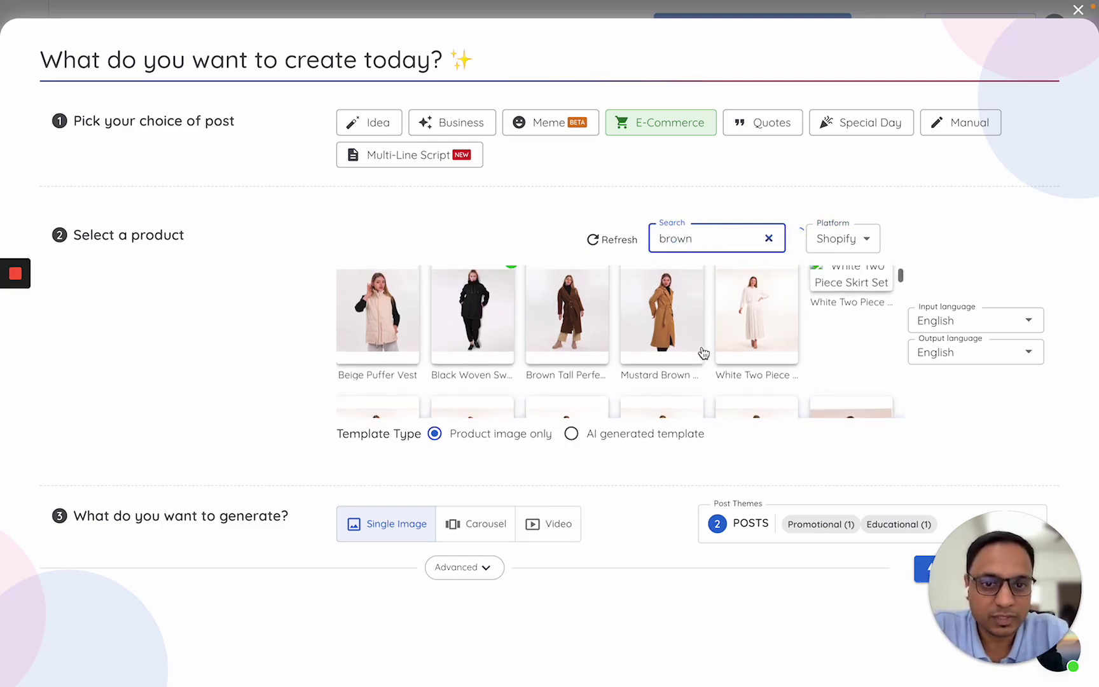
pyautogui.scroll(-2, 702, 353)
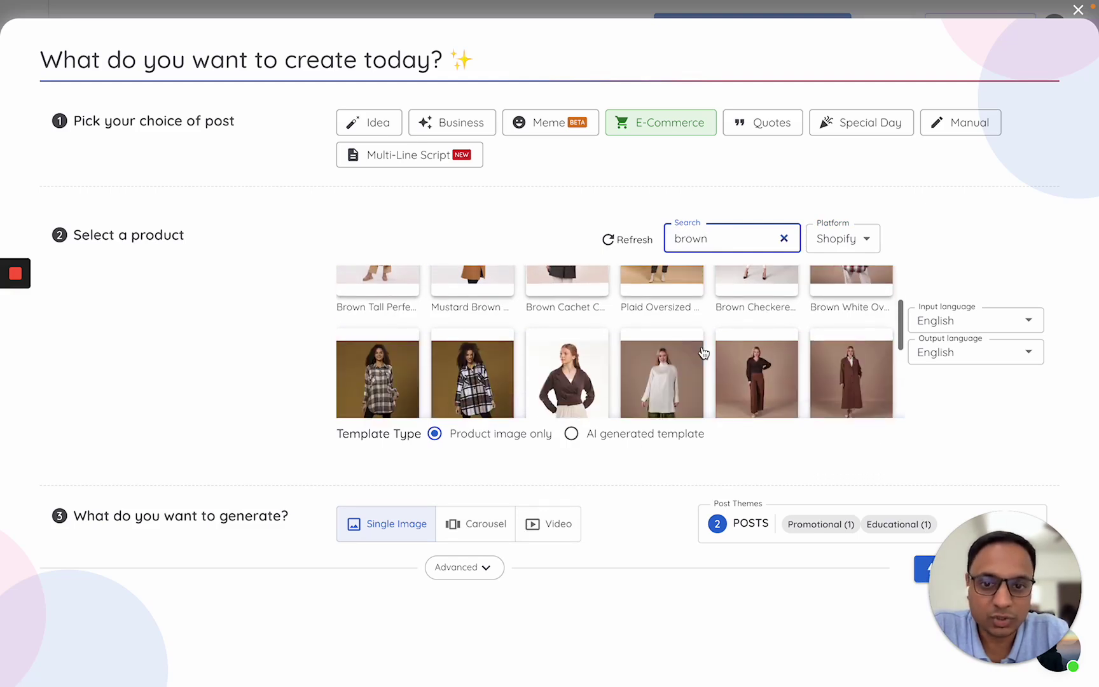
pyautogui.scroll(2, 703, 353)
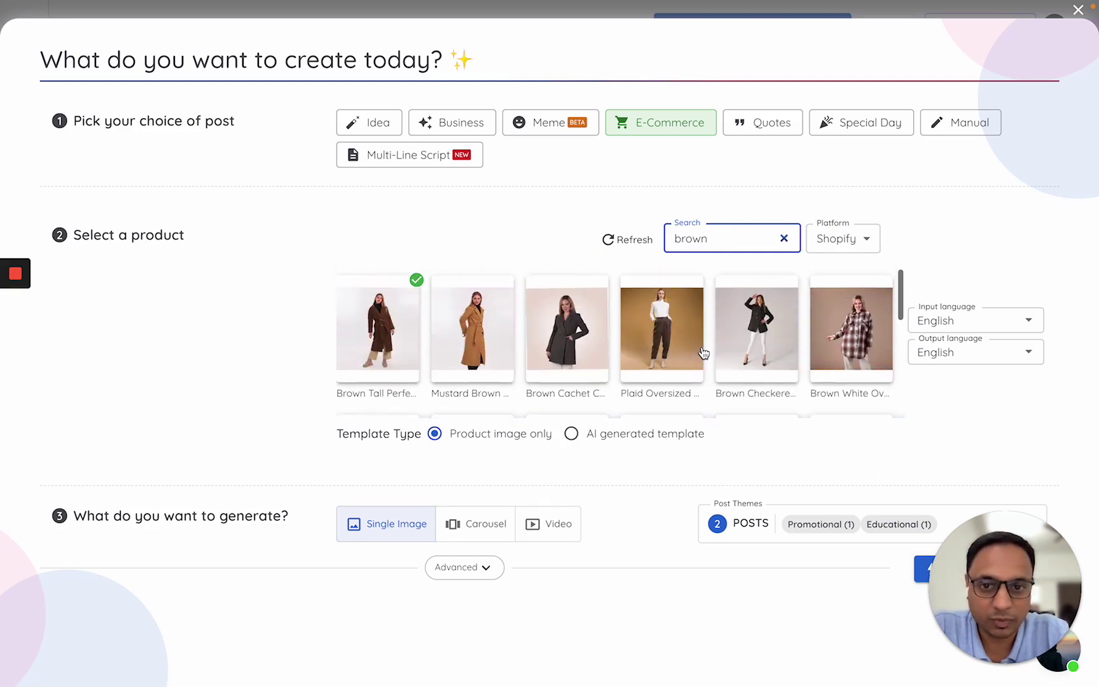
pyautogui.click(487, 337)
pyautogui.moveTo(1023, 610); pyautogui.dragTo(1026, 170)
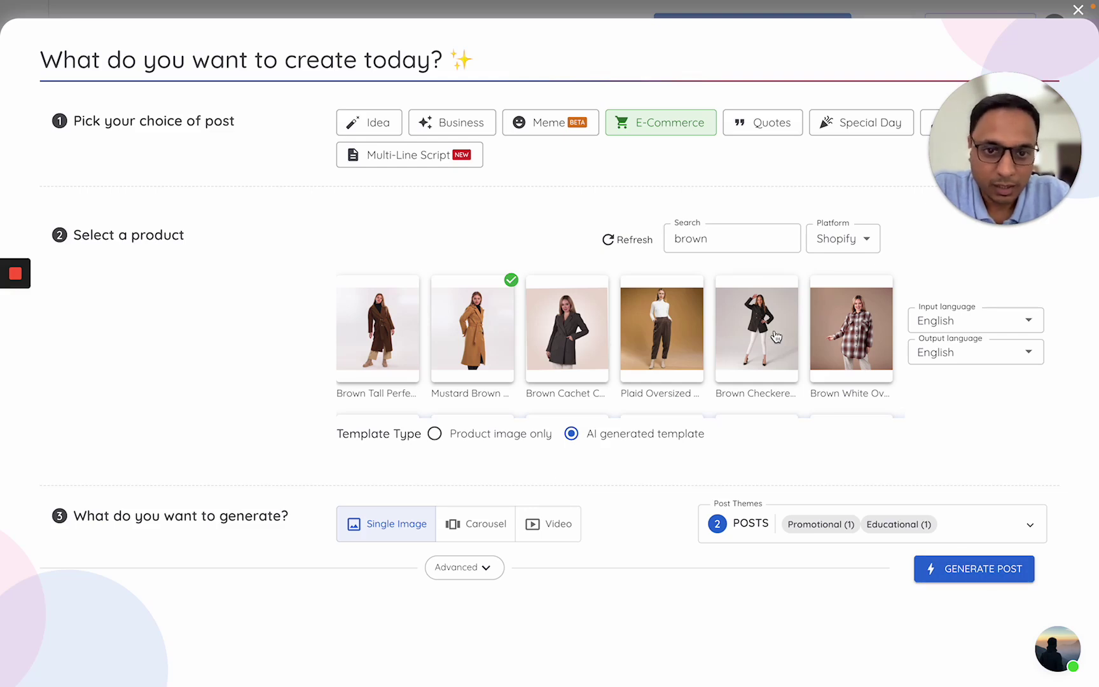
pyautogui.scroll(1, 764, 343)
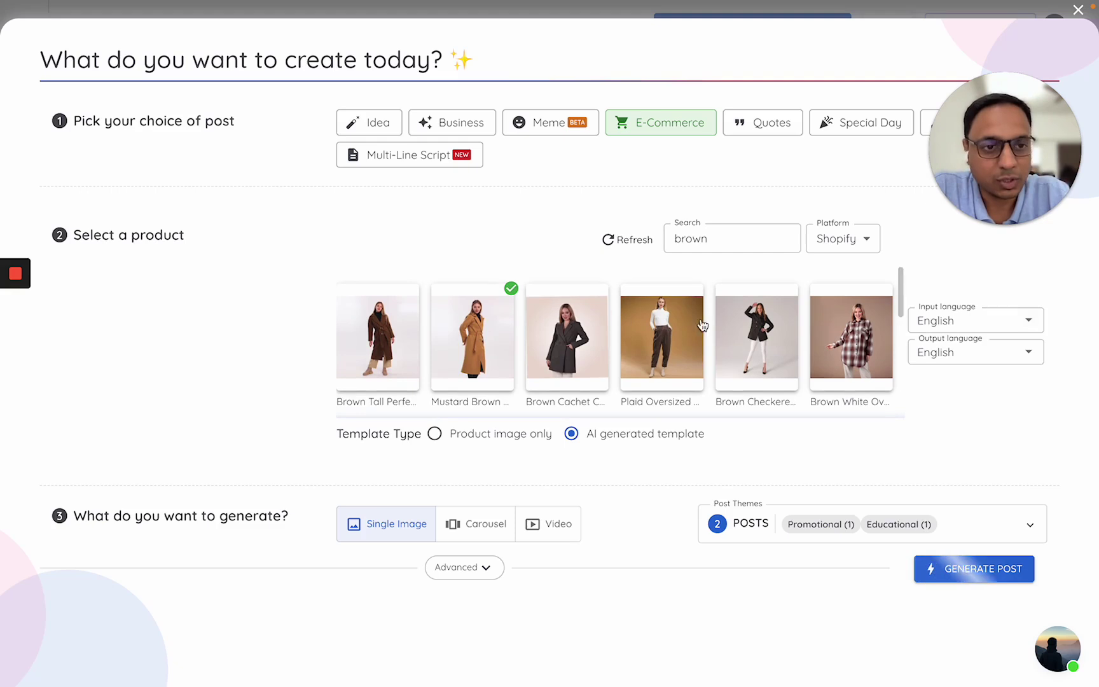
# Keep English as both the input and output language
pyautogui.click(1009, 321)
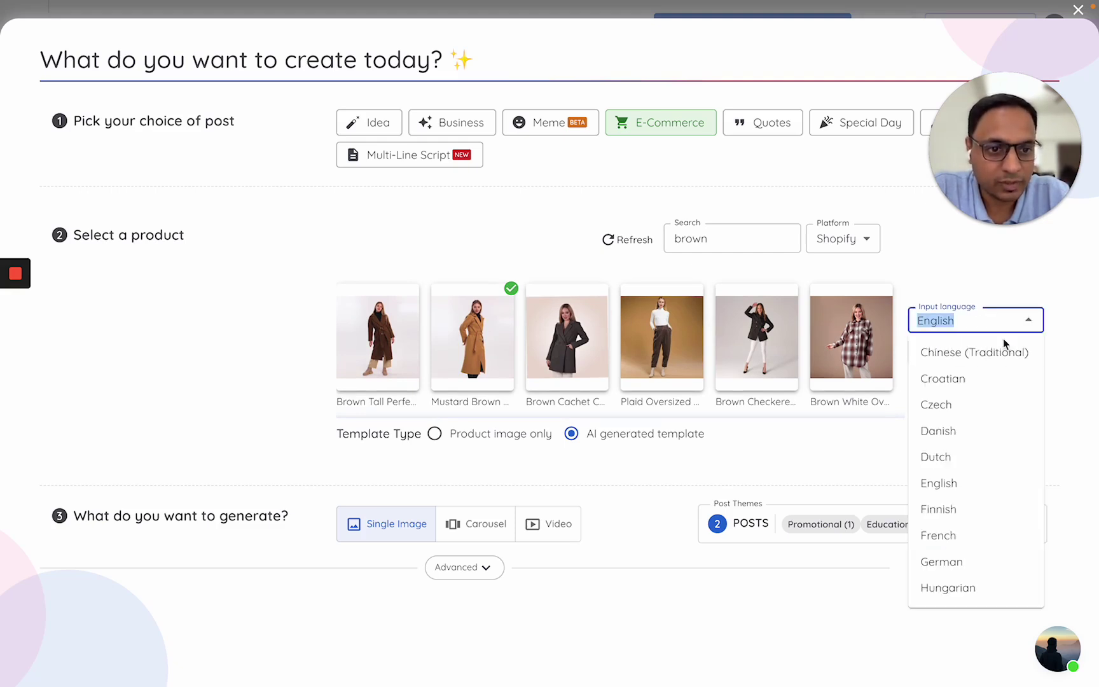
pyautogui.click(1043, 276)
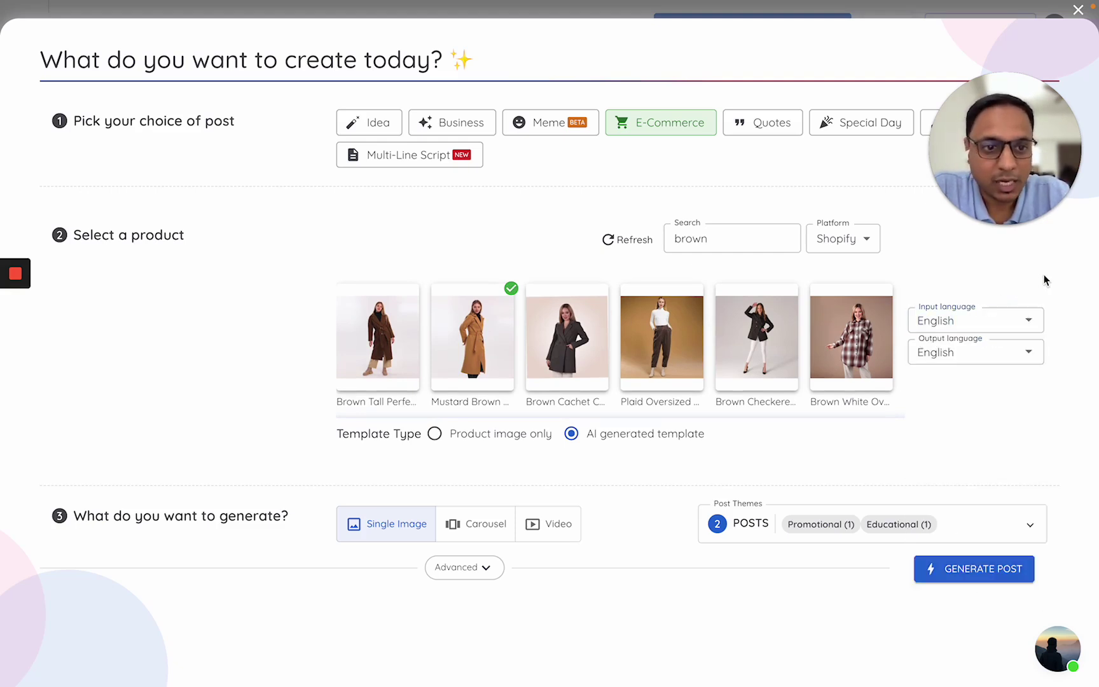
pyautogui.click(996, 357)
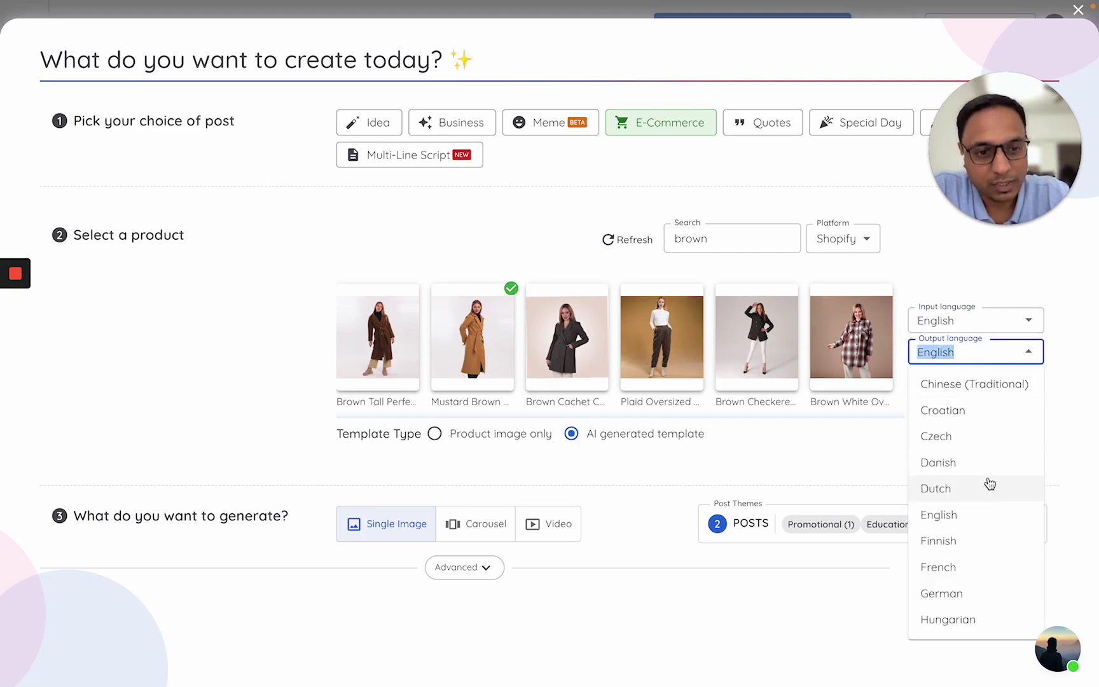
pyautogui.click(1066, 372)
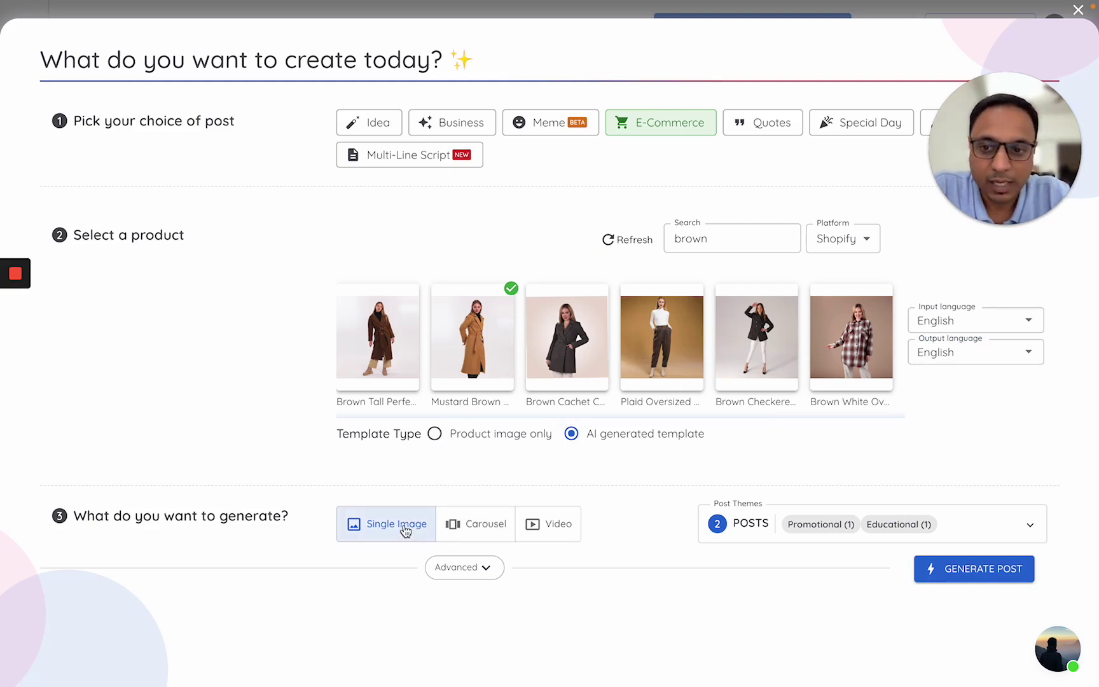
# Set the post output type to Video
pyautogui.click(481, 528)
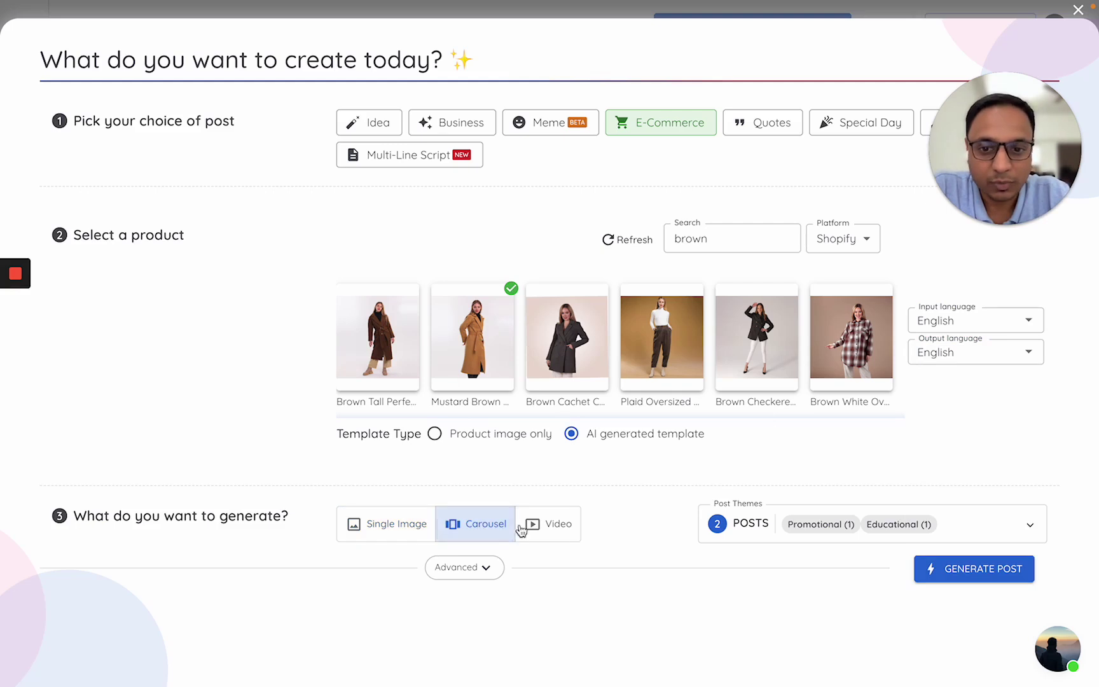
pyautogui.click(376, 533)
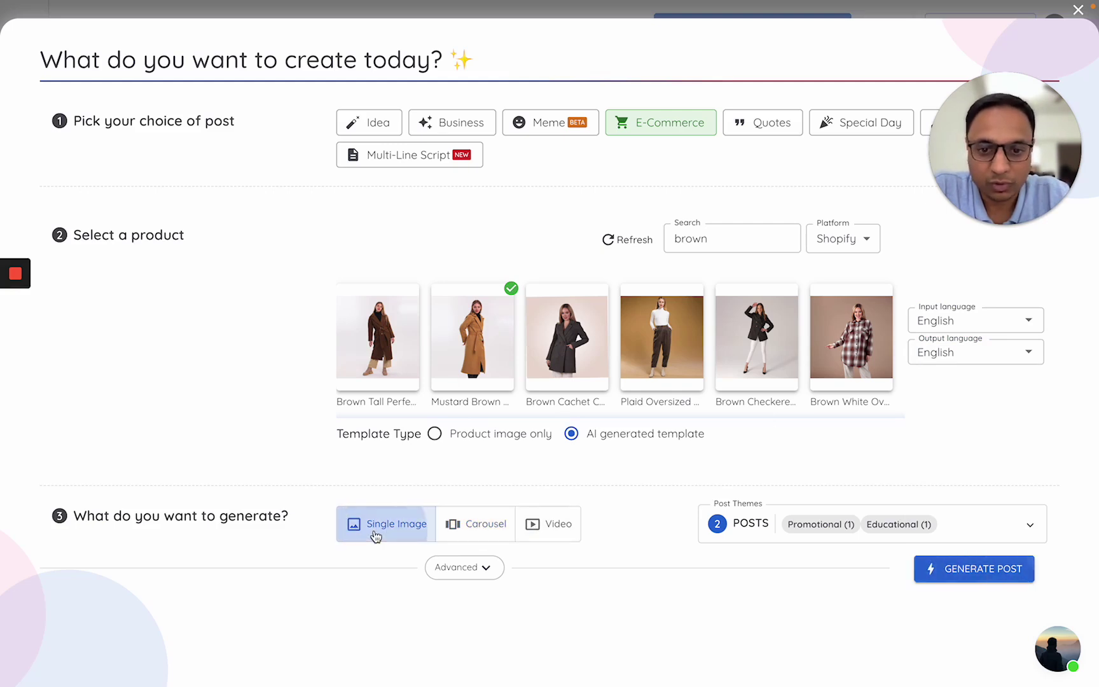
pyautogui.click(477, 530)
pyautogui.click(554, 536)
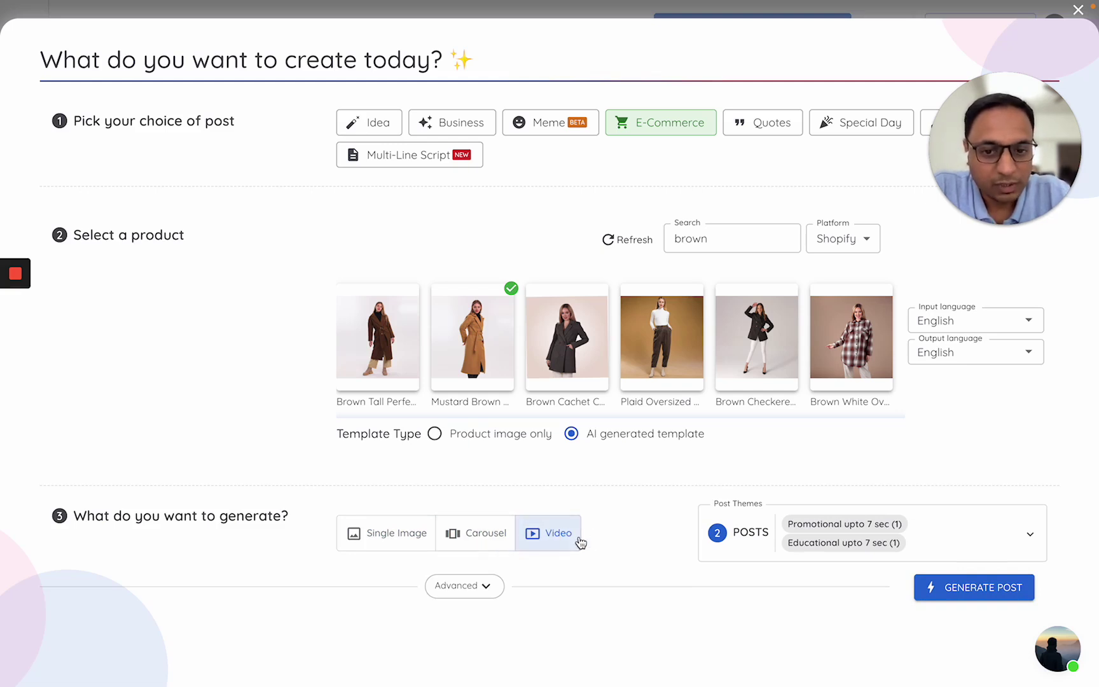
# Set post themes to one Promotional and one Educational video, each up to 7 sec
pyautogui.click(922, 531)
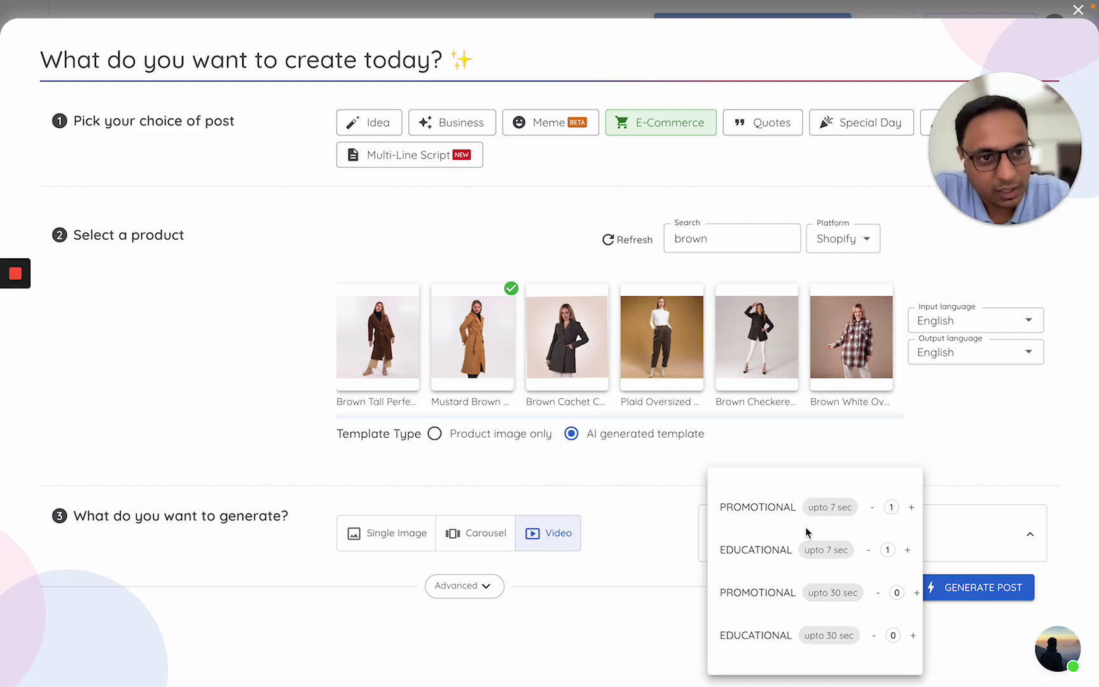
pyautogui.doubleClick(780, 551)
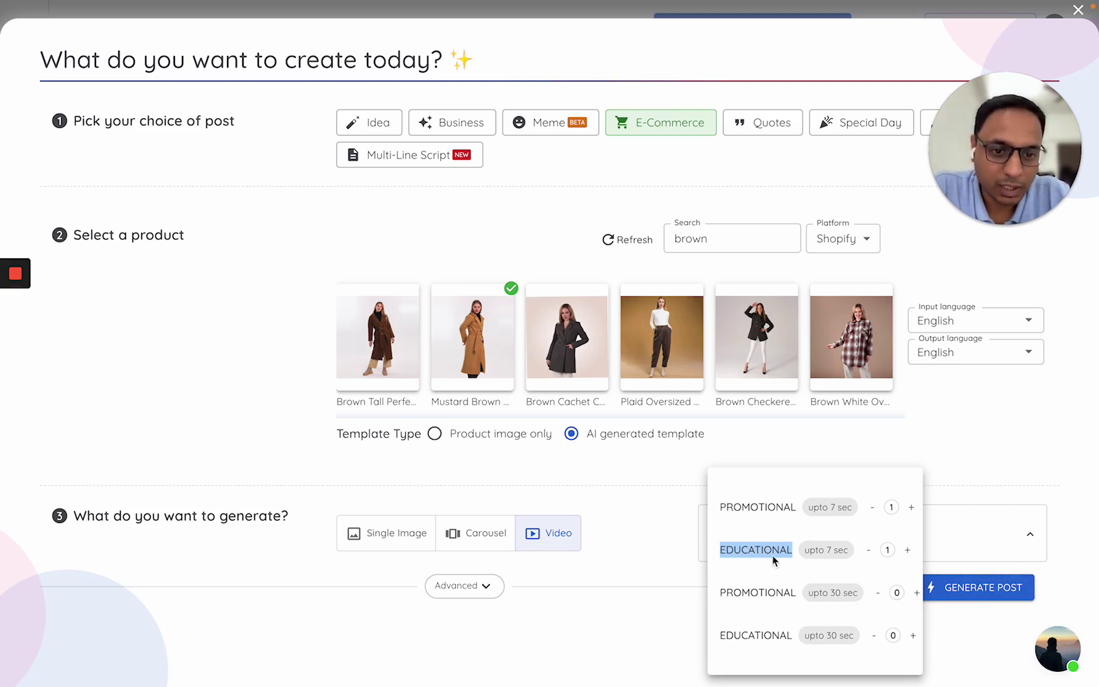
pyautogui.click(664, 502)
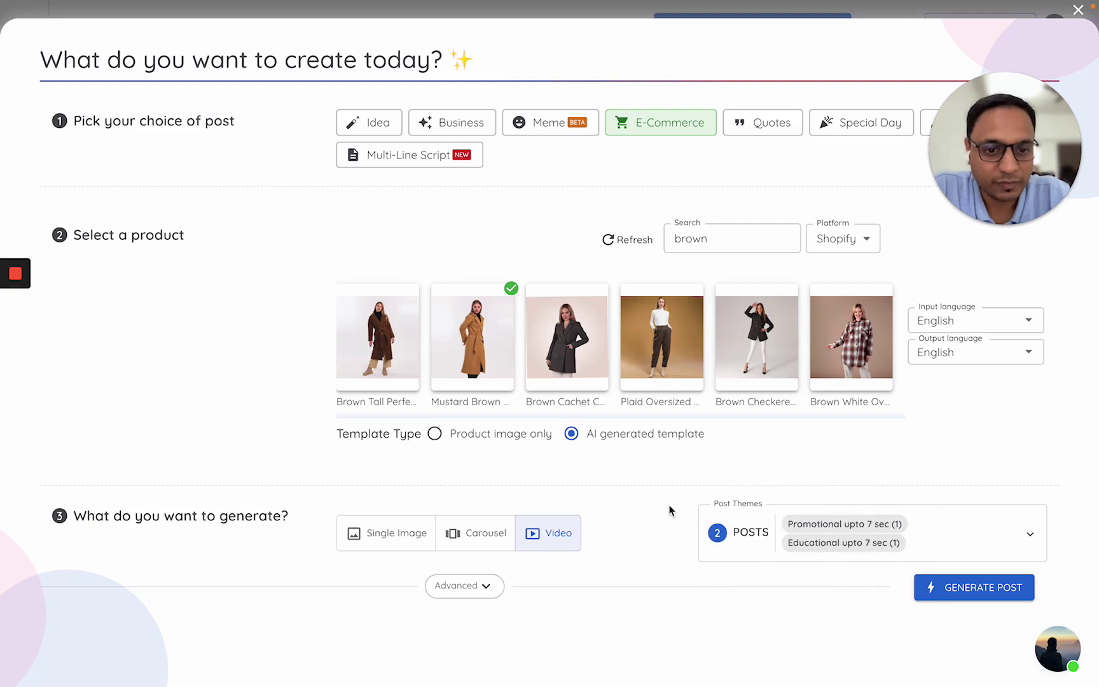
# Switch the output to Single Image and drop the Educational theme count to 0
pyautogui.click(491, 545)
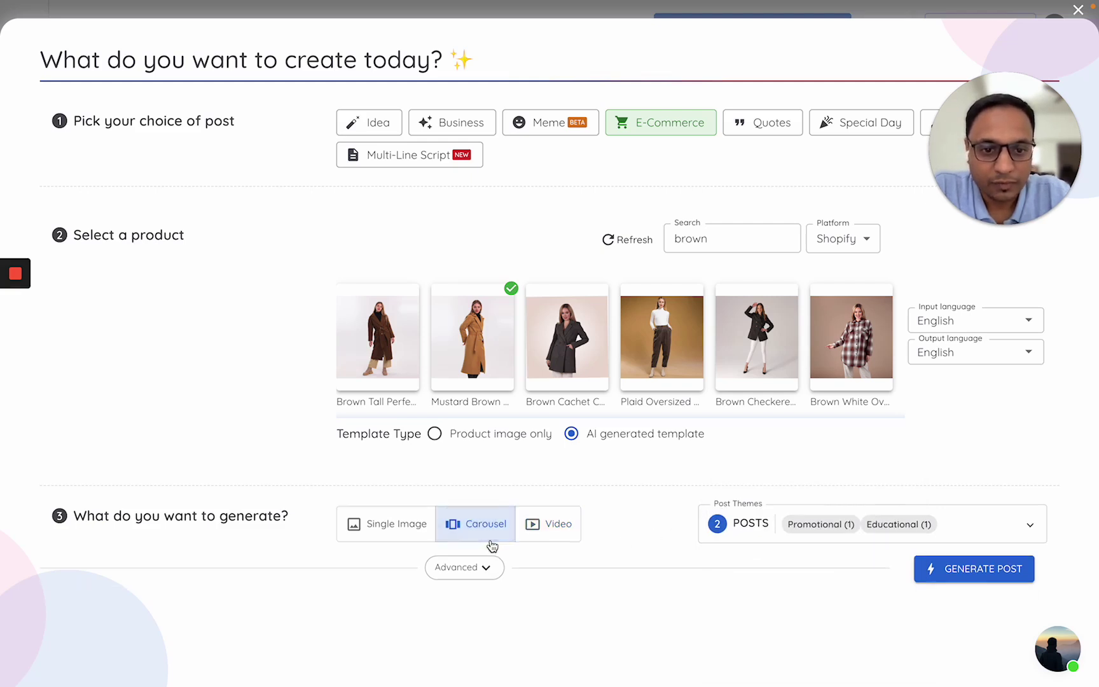
pyautogui.click(839, 524)
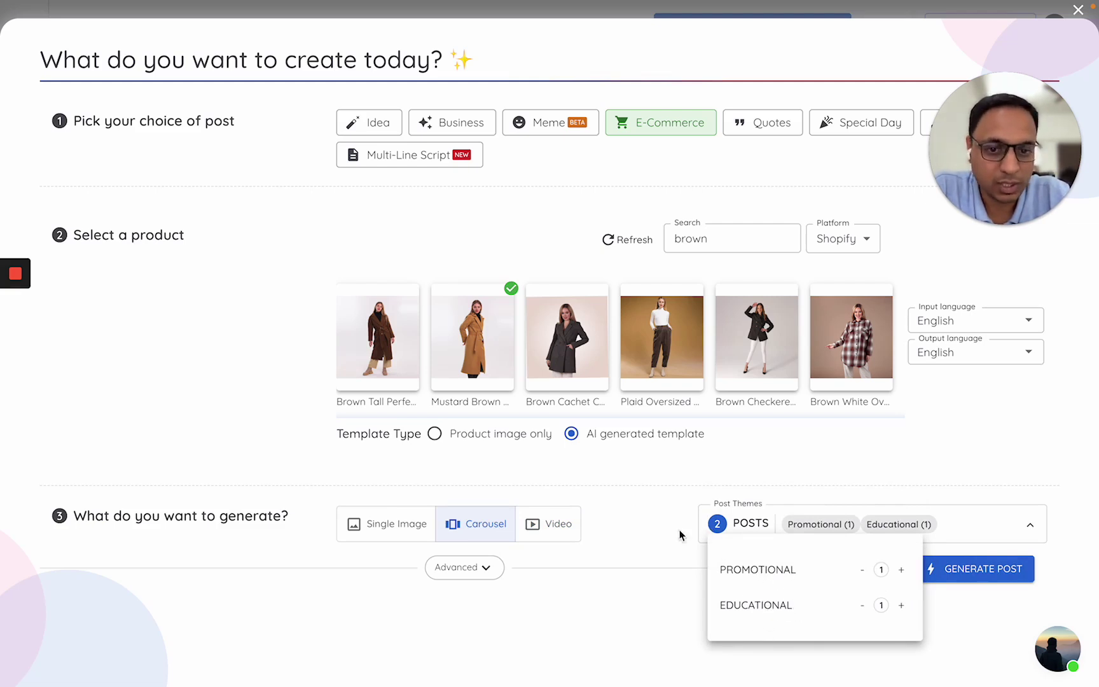
pyautogui.click(395, 528)
pyautogui.click(395, 528)
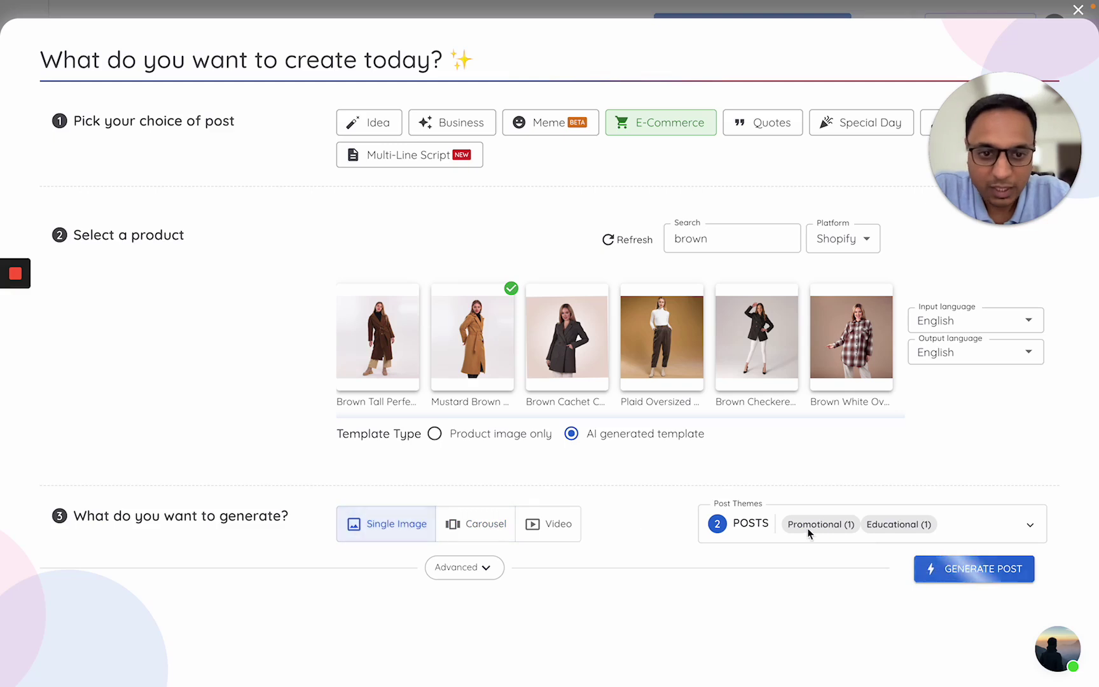
pyautogui.click(862, 530)
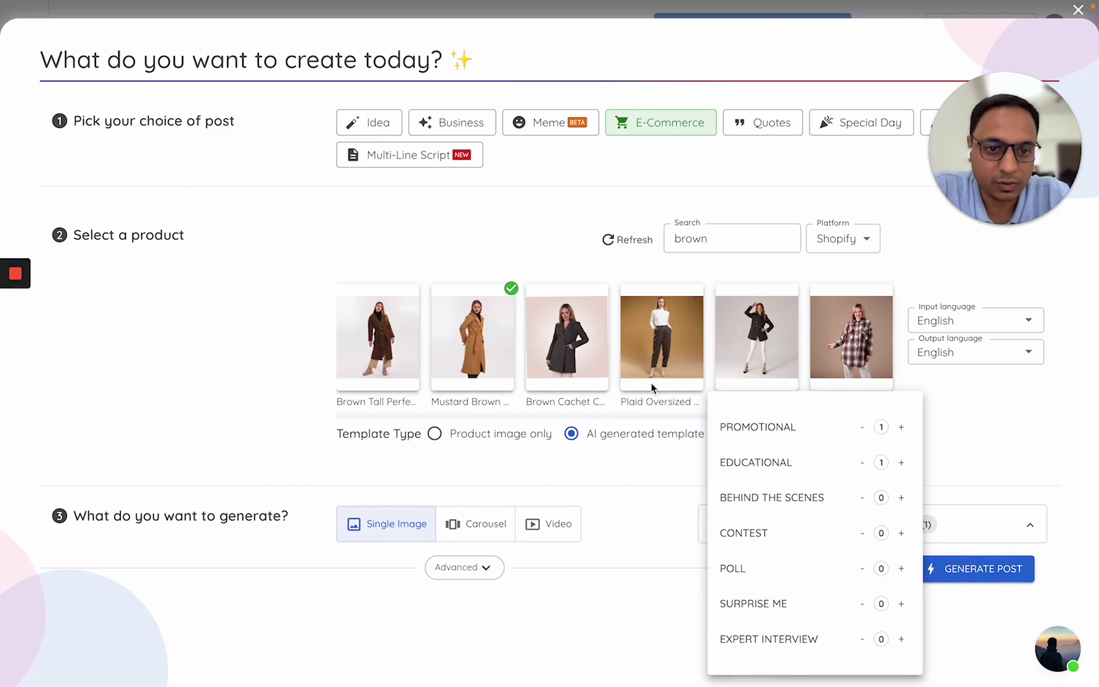
pyautogui.click(863, 463)
pyautogui.click(954, 453)
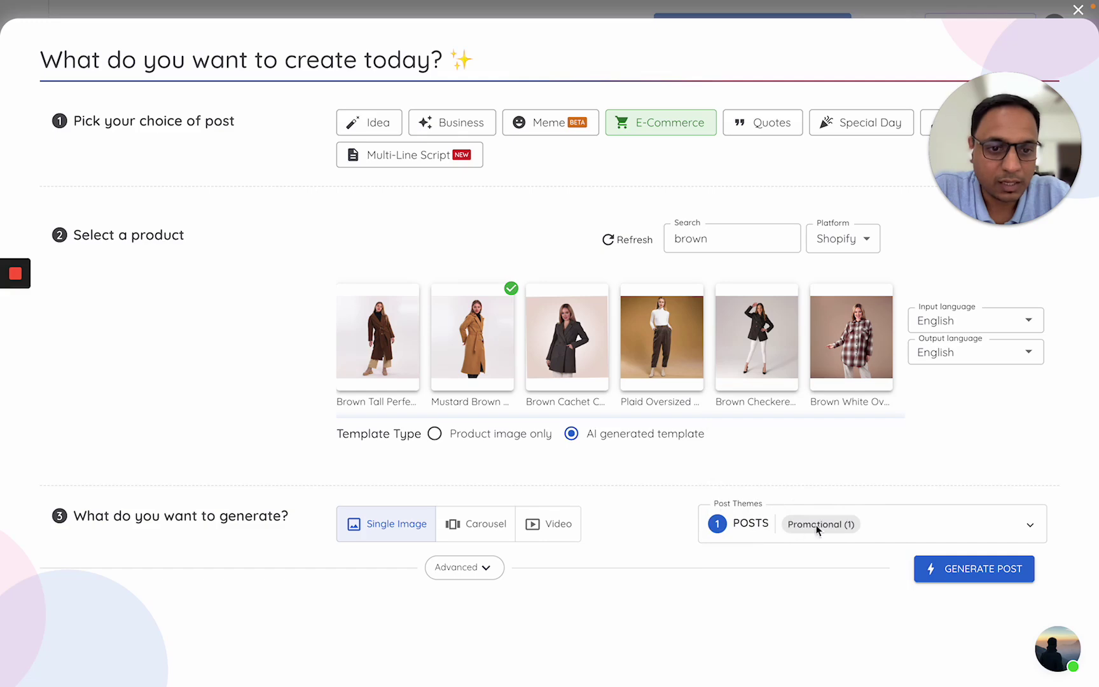
# Generate the promotional coat post and read its full caption via Show More and Show Less
pyautogui.click(930, 572)
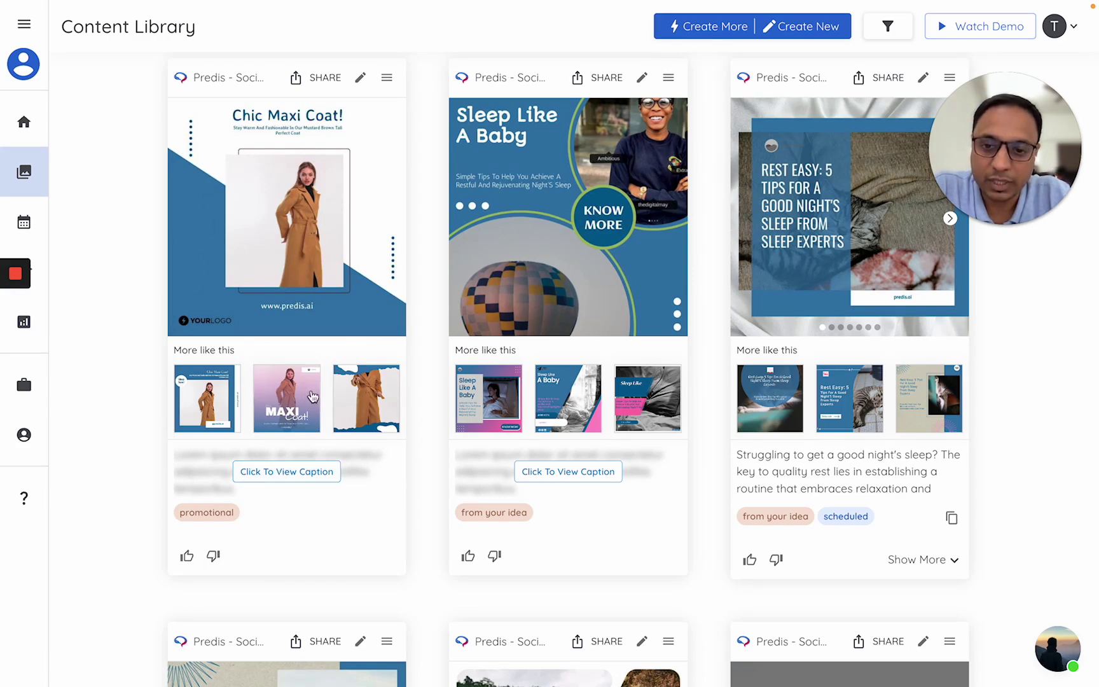
pyautogui.click(299, 476)
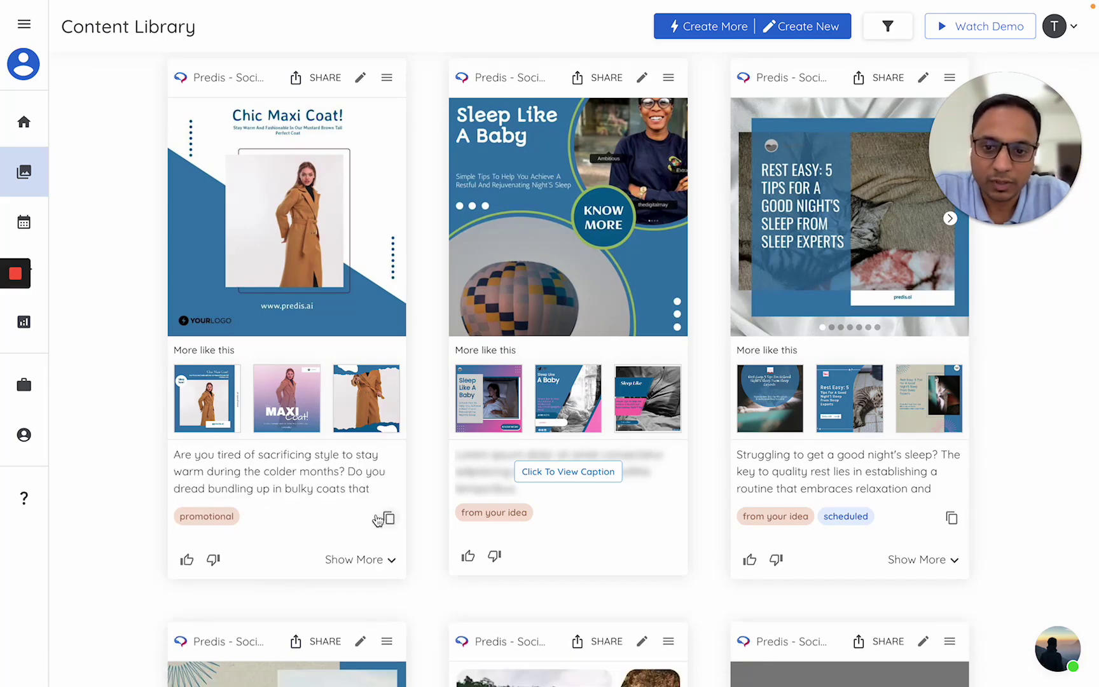
pyautogui.click(371, 561)
pyautogui.scroll(-2, 356, 523)
pyautogui.scroll(-1, 355, 523)
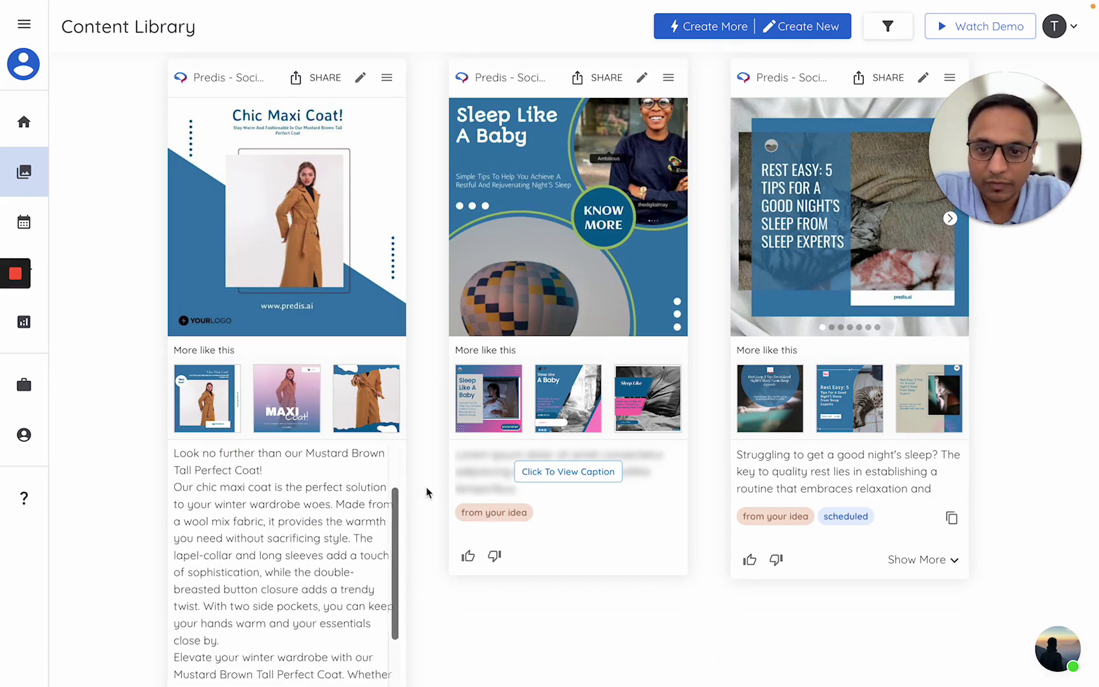
pyautogui.scroll(-3, 427, 491)
pyautogui.scroll(-1, 357, 431)
pyautogui.scroll(-3, 358, 431)
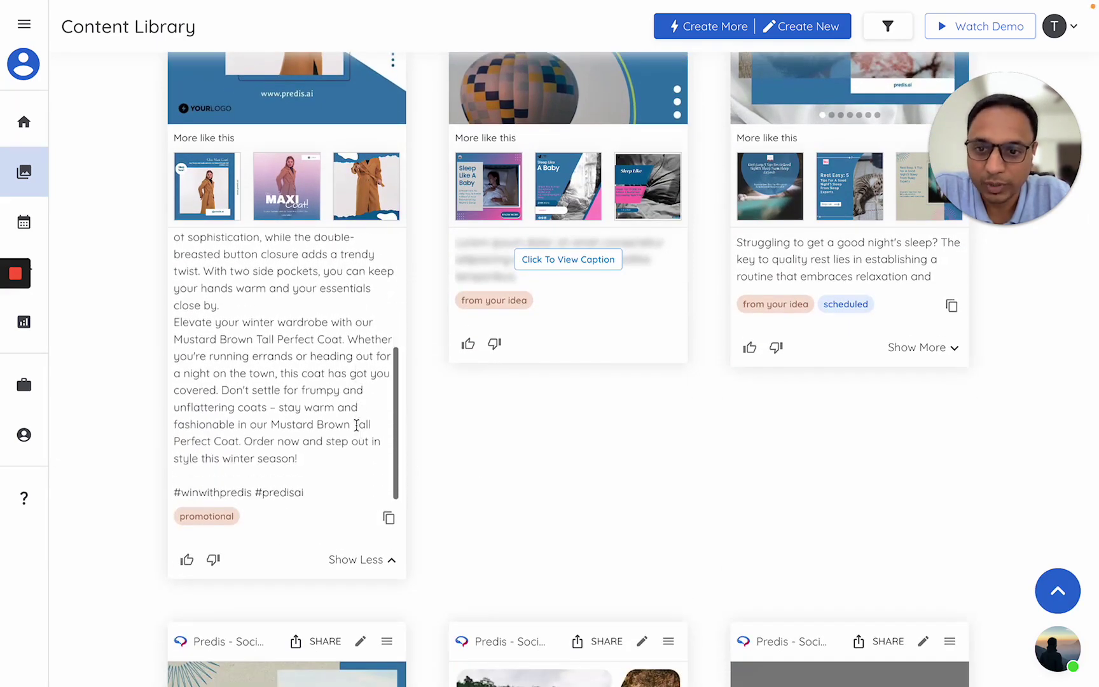
pyautogui.click(387, 521)
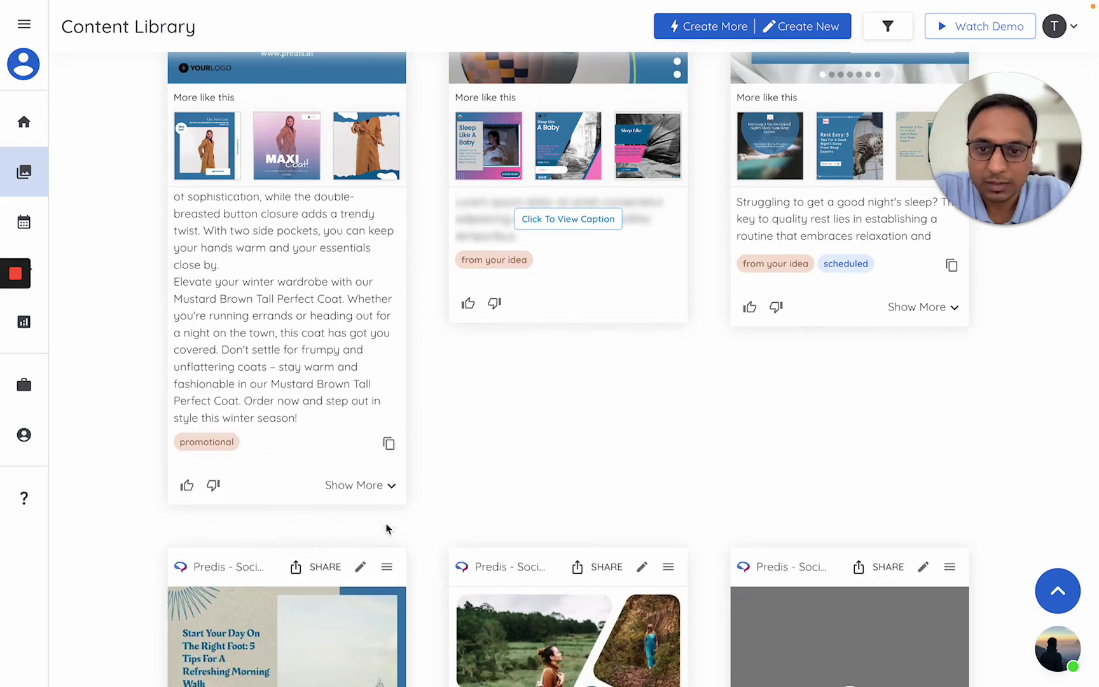
pyautogui.scroll(5, 421, 293)
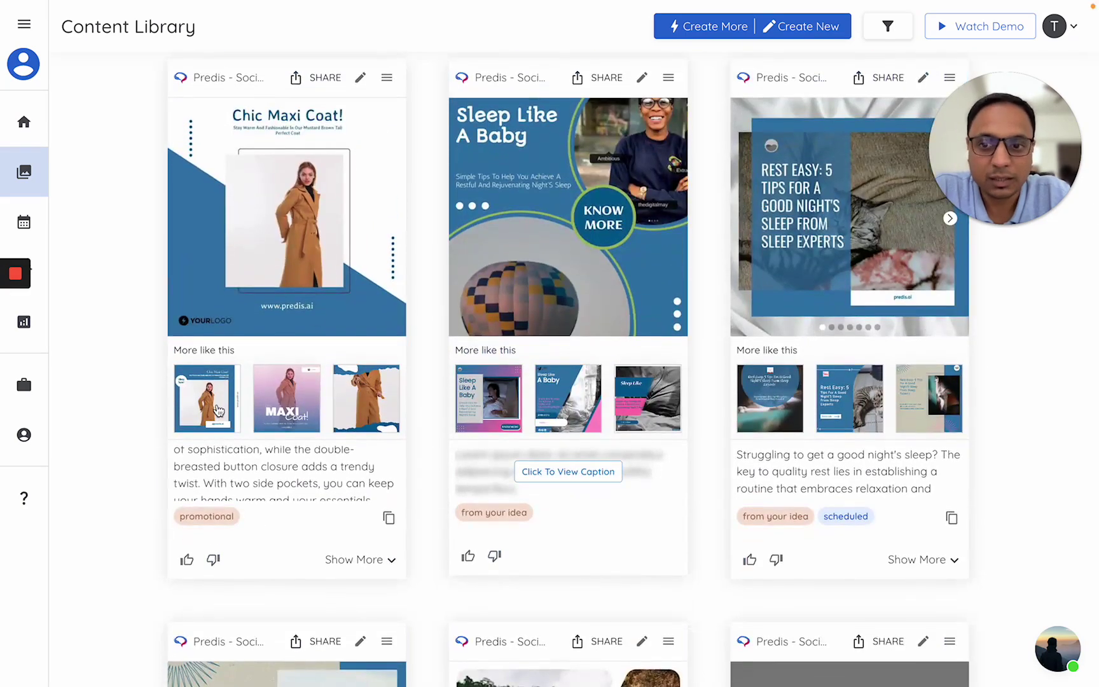
# Preview the pink MAXI Coat and other design variants, then restore the blue Chic Maxi Coat design
pyautogui.click(288, 404)
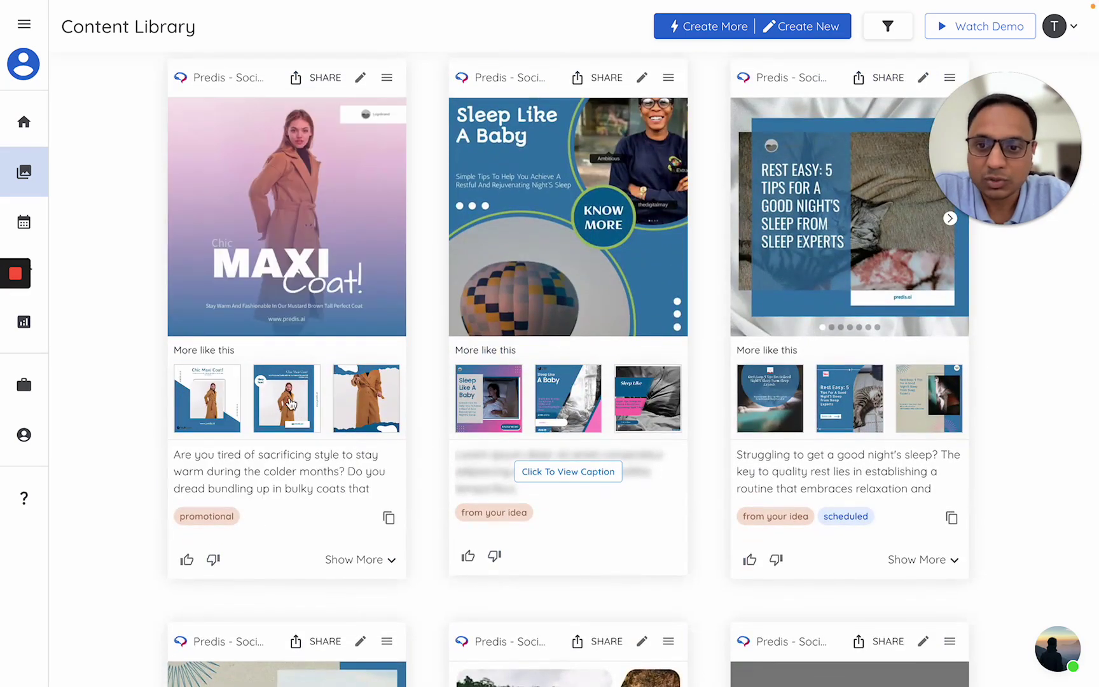
pyautogui.click(217, 409)
pyautogui.click(308, 406)
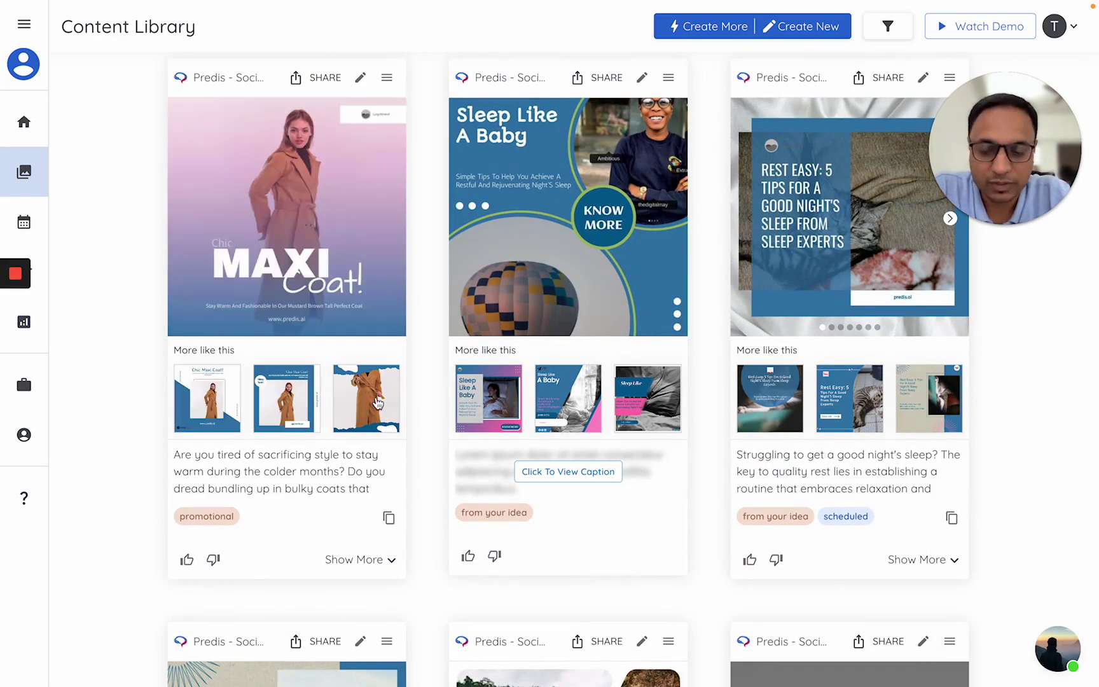
pyautogui.click(219, 409)
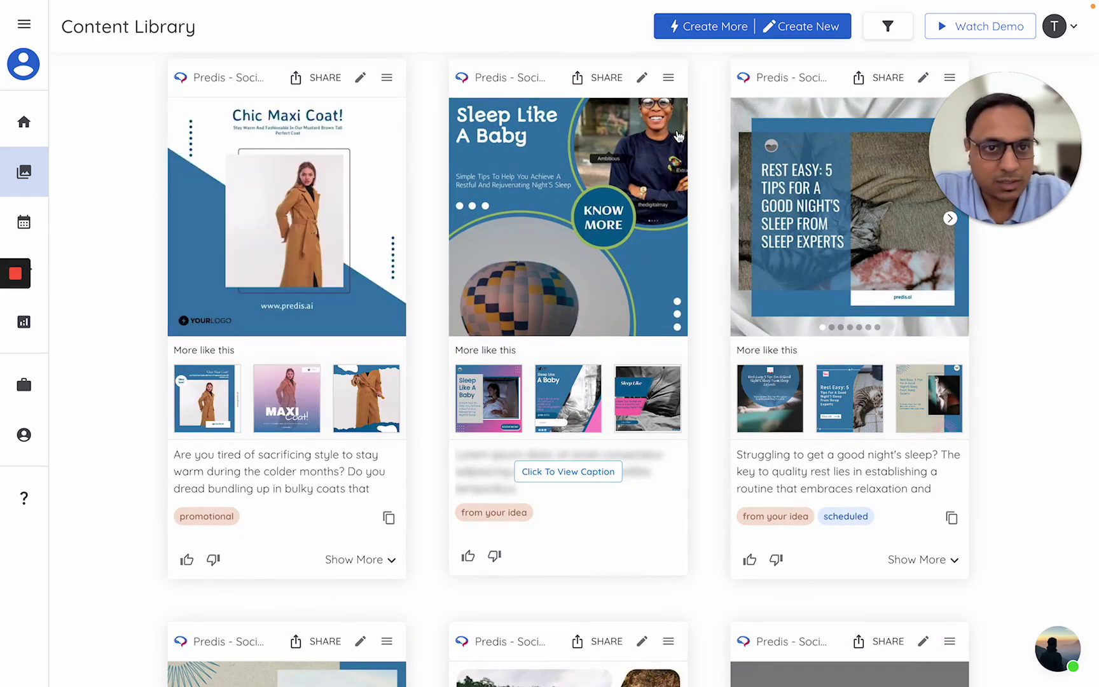
# Start a new Shopify e-commerce Video post for the black woven product
pyautogui.click(802, 32)
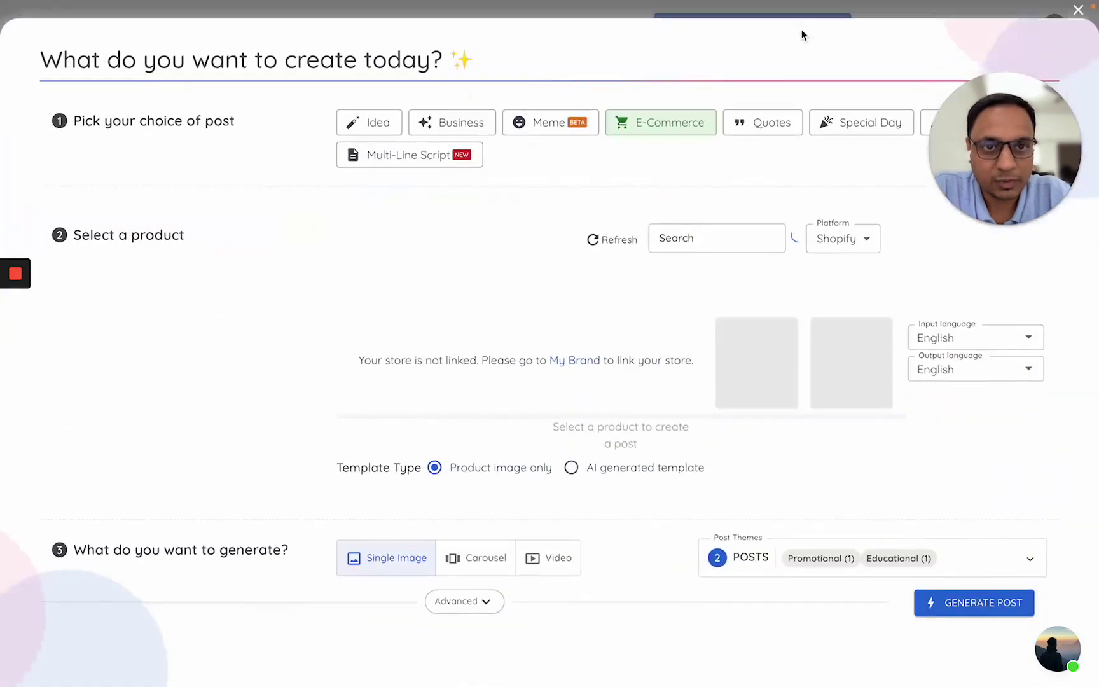
pyautogui.click(853, 239)
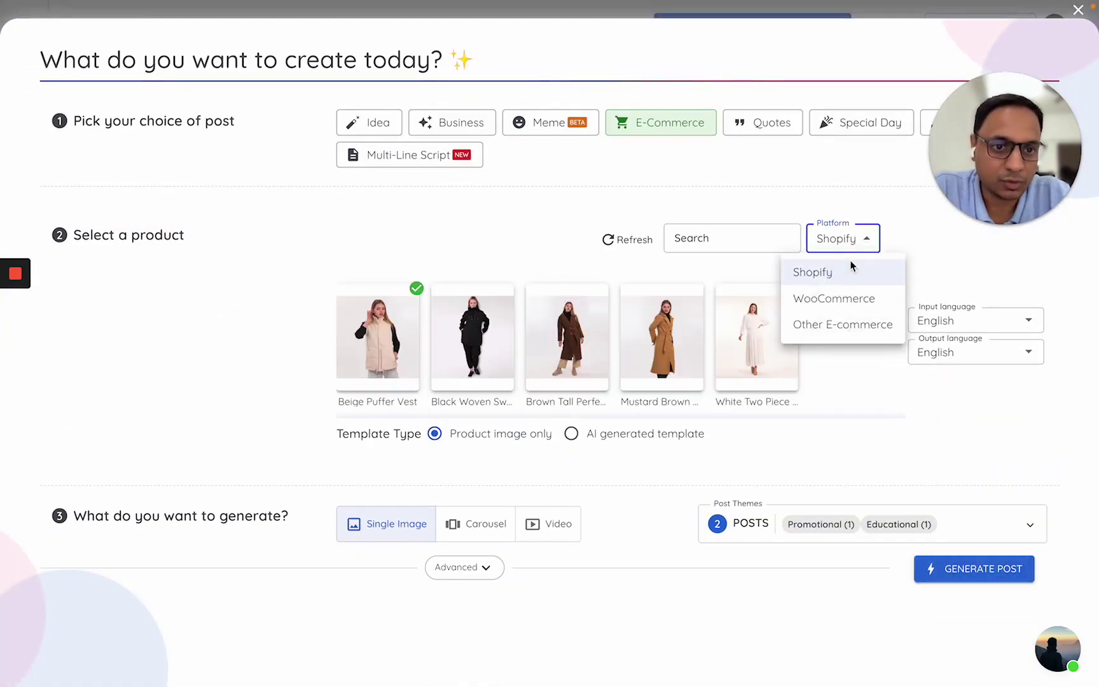
pyautogui.click(733, 273)
pyautogui.click(493, 342)
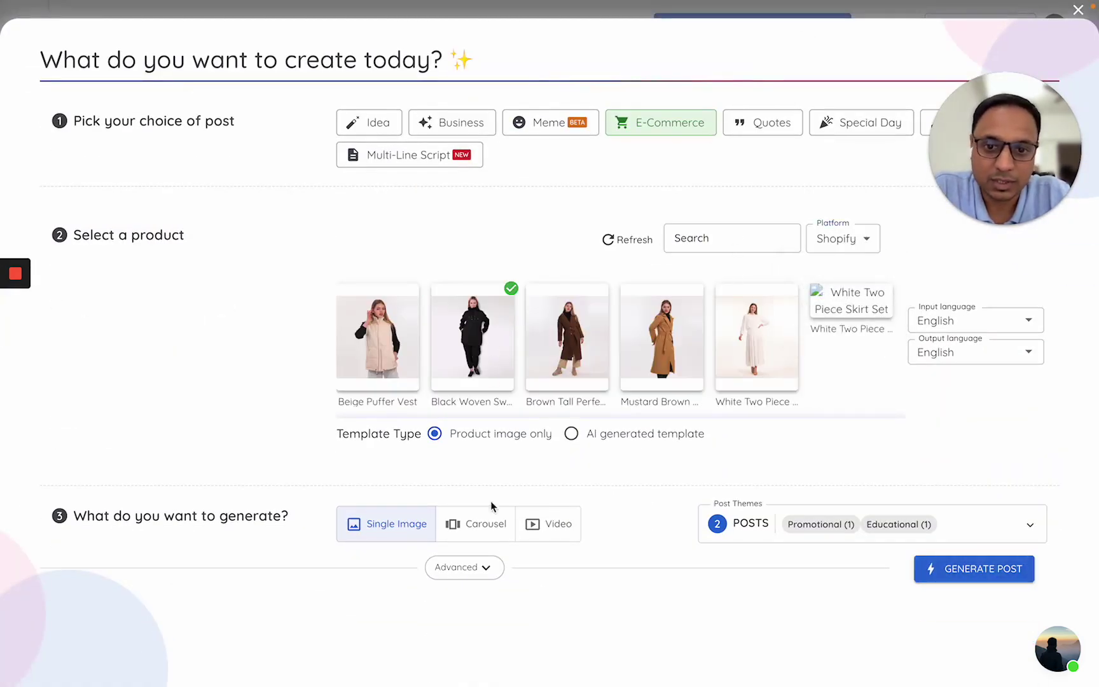
pyautogui.click(496, 530)
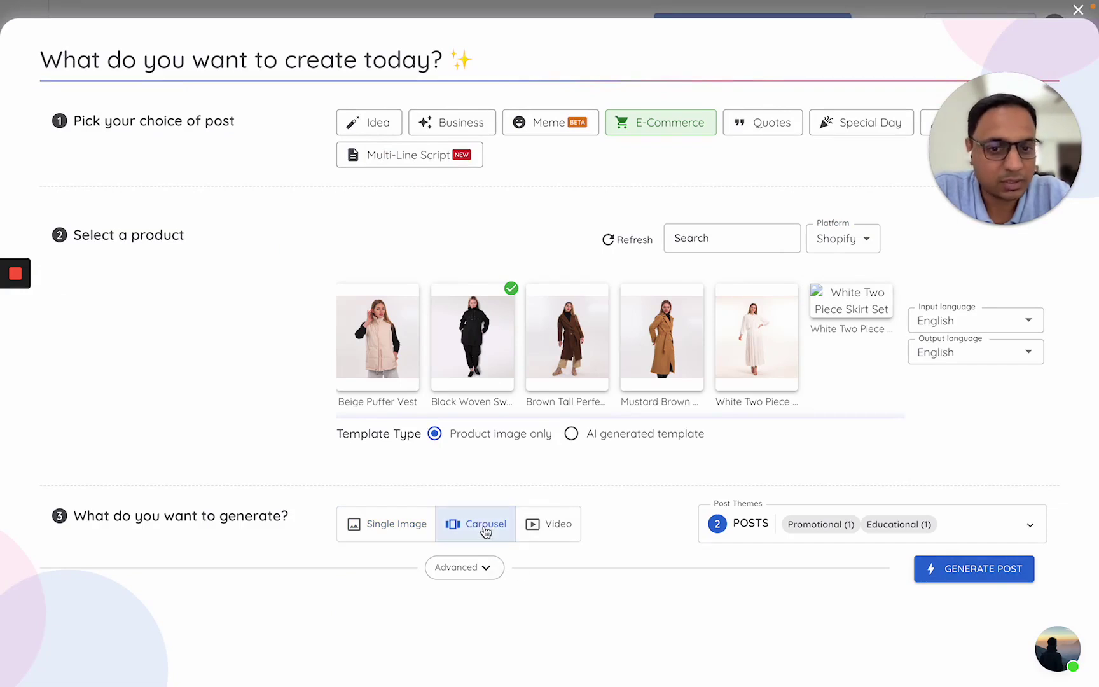
pyautogui.click(557, 532)
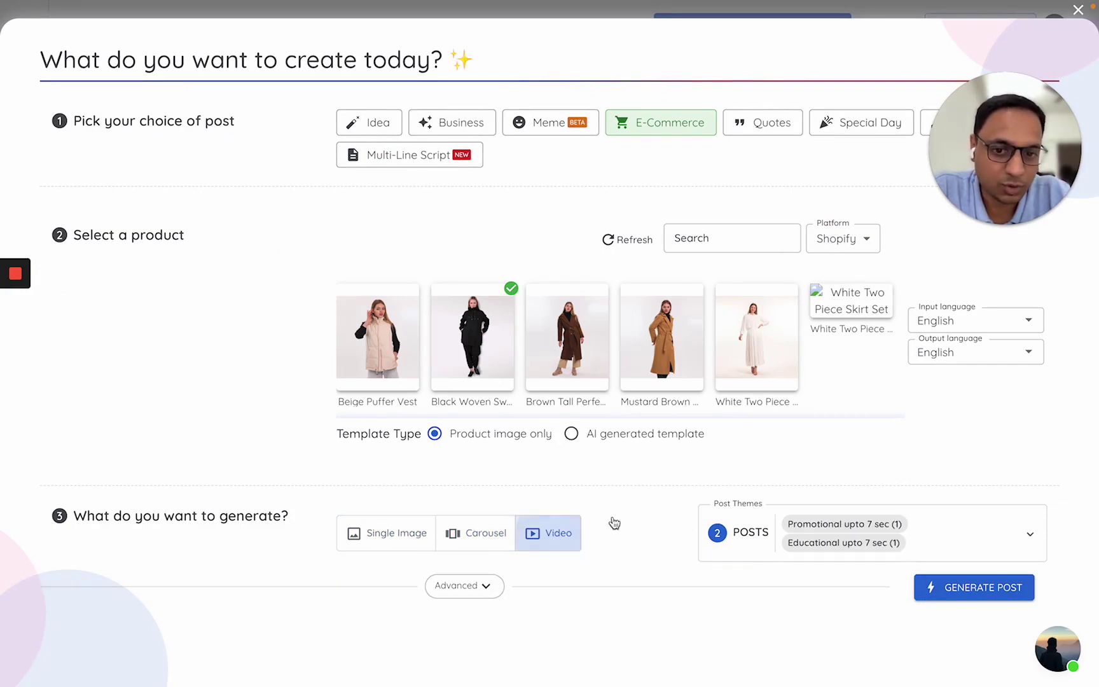
# Limit video themes to one 7-second Promotional video, with Educational at 0, and generate the post
pyautogui.click(861, 528)
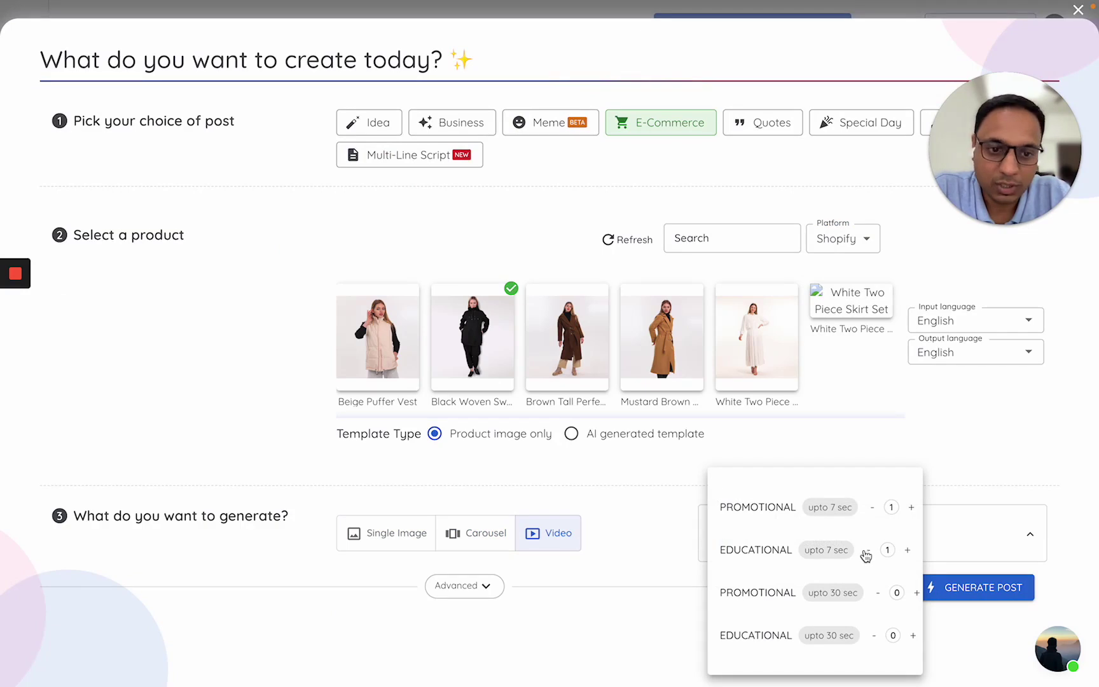
pyautogui.click(867, 552)
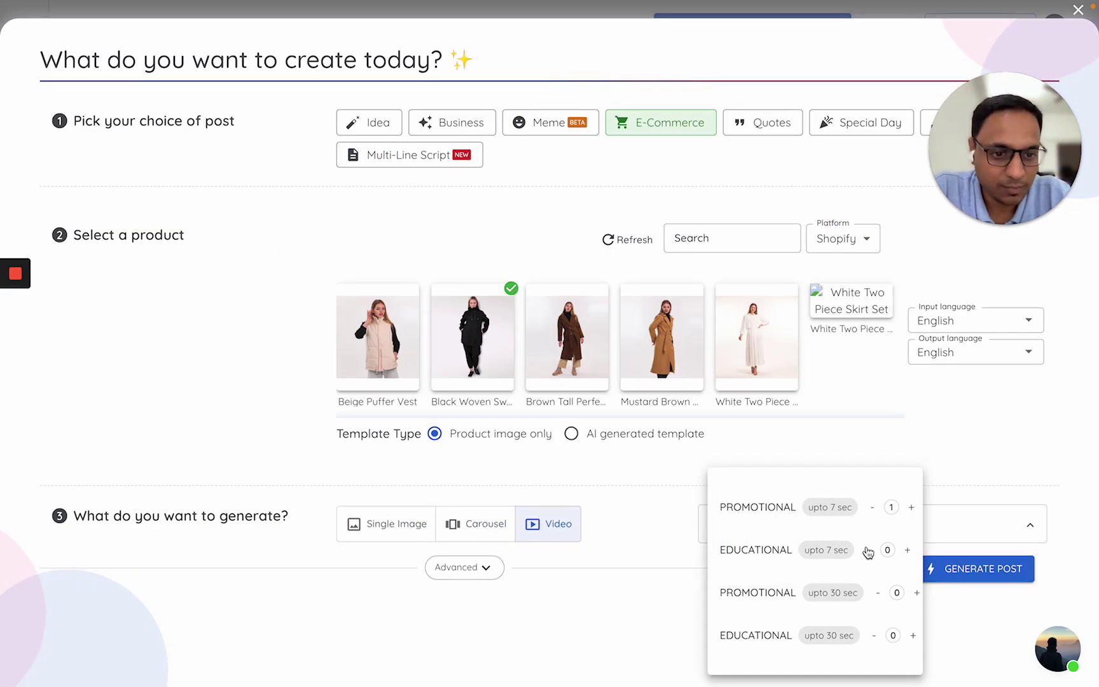
pyautogui.click(916, 595)
pyautogui.click(879, 595)
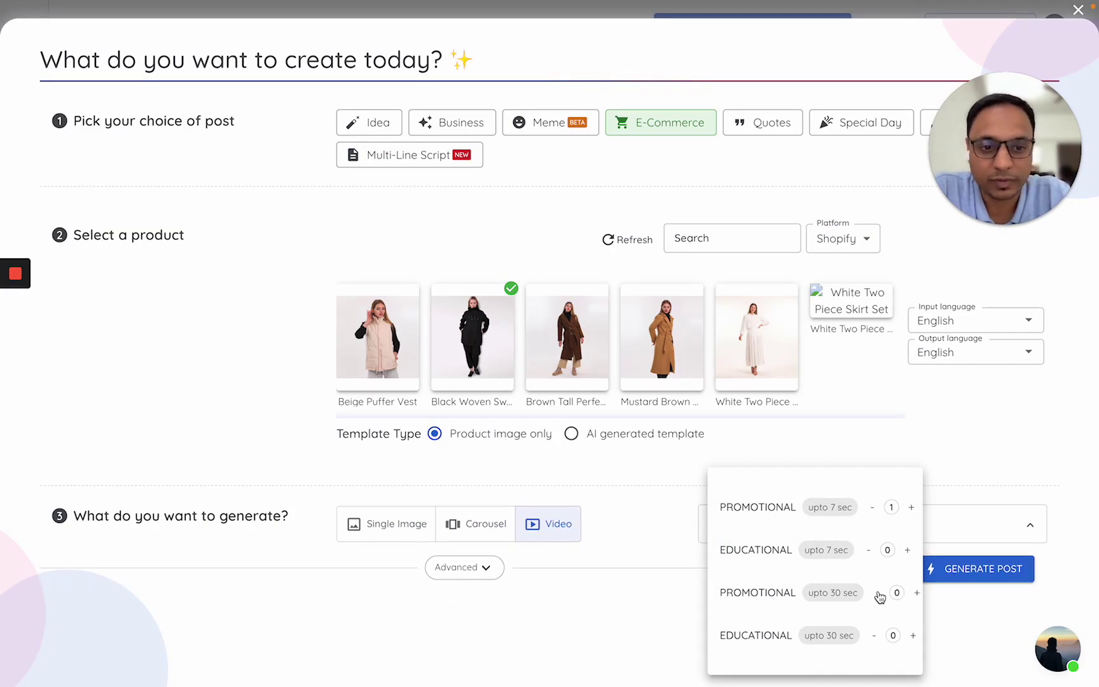
pyautogui.click(971, 574)
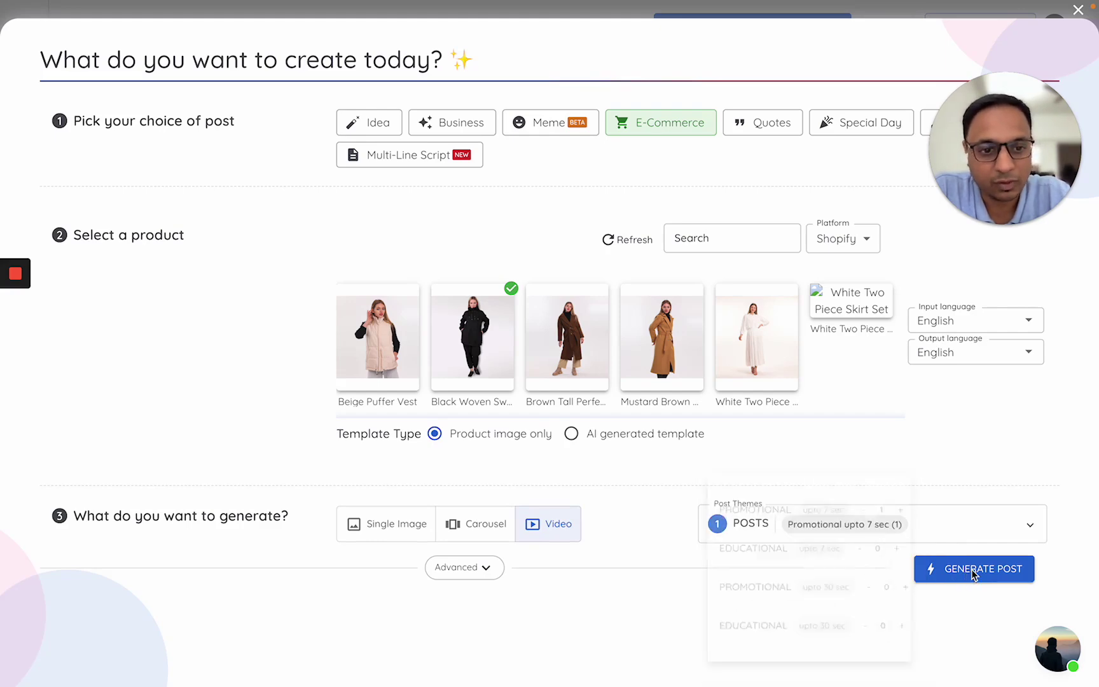
pyautogui.click(953, 576)
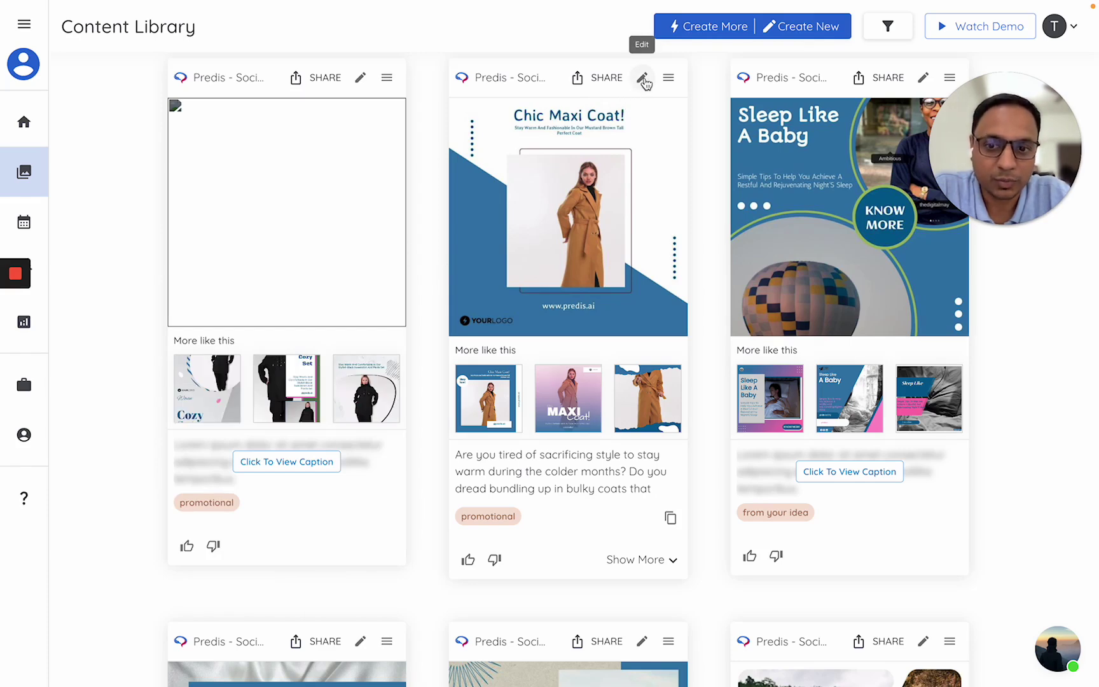
# Open the Chic Maxi Coat post in the Edit Post editor and let its design load
pyautogui.click(643, 79)
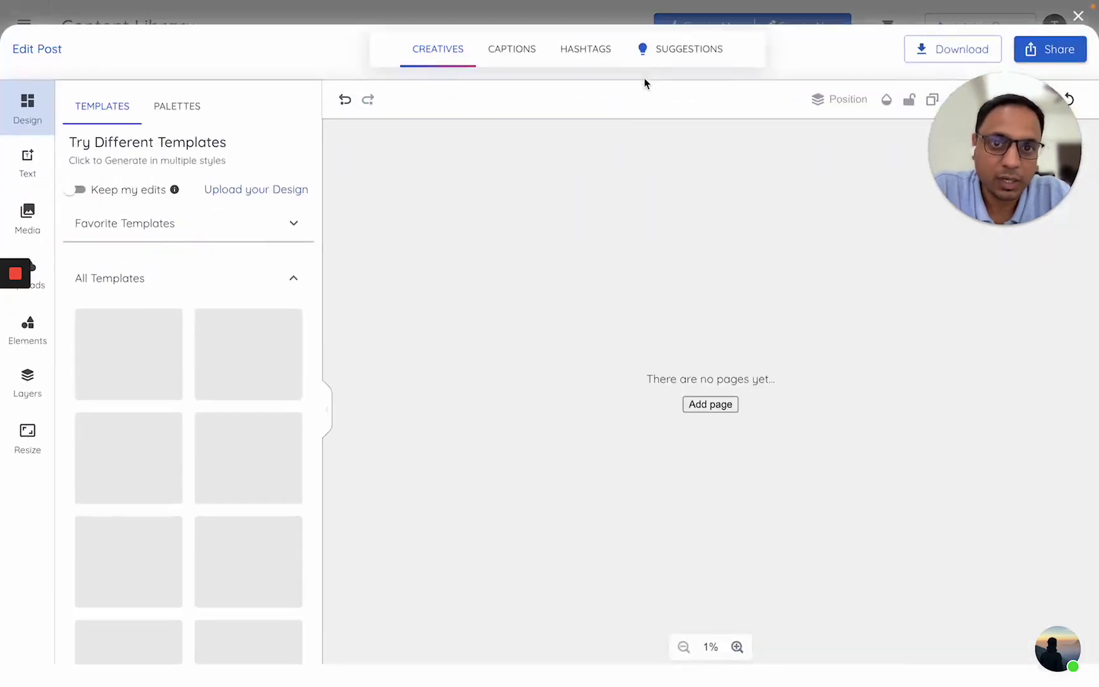